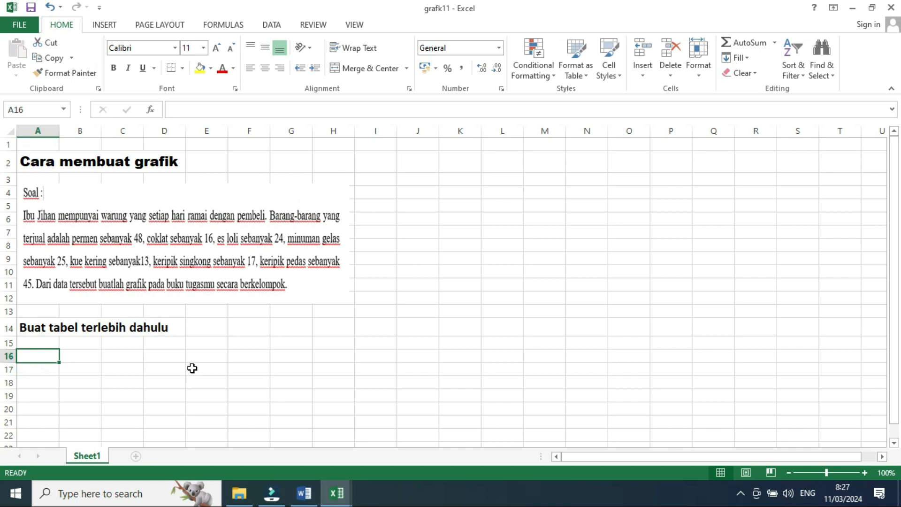
- Enter the header "Barang Dagangan" in A16 and widen column A to fit it
text(Ba)
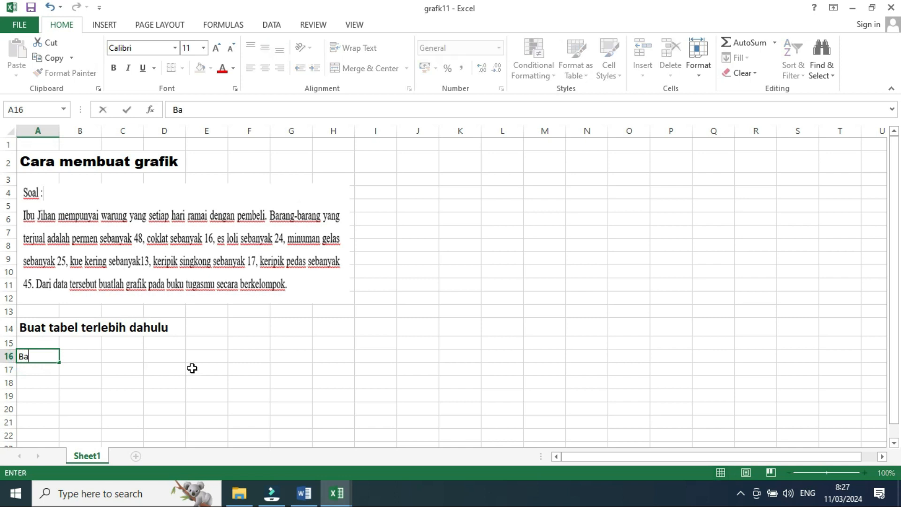
text(rang Daganga)
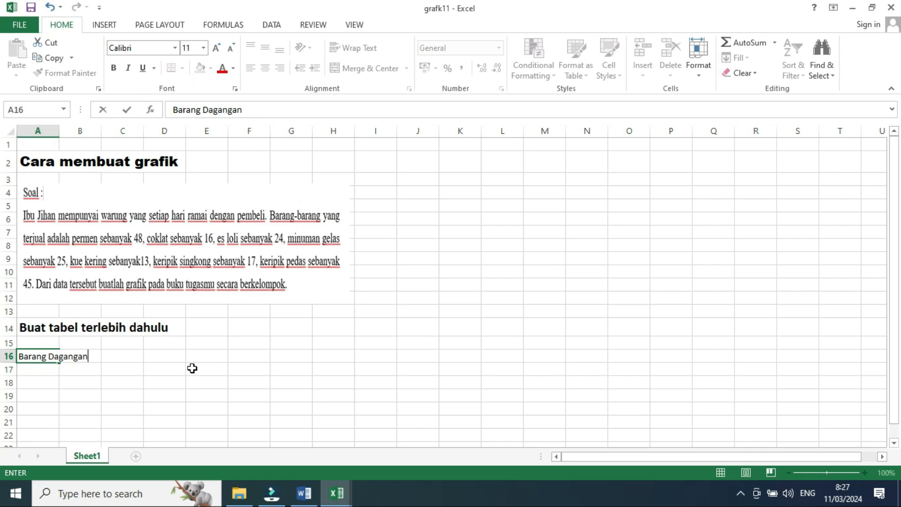
text(n)
key(Tab)
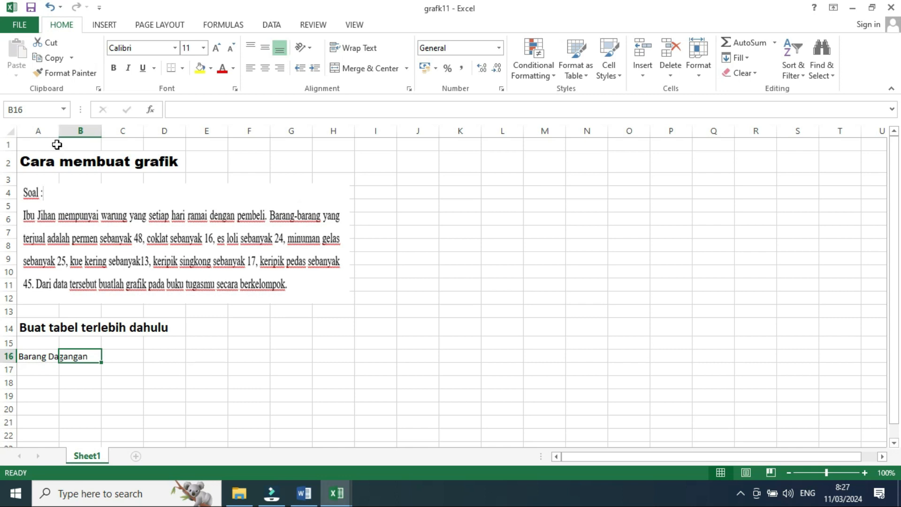
drag(56, 132, 103, 132)
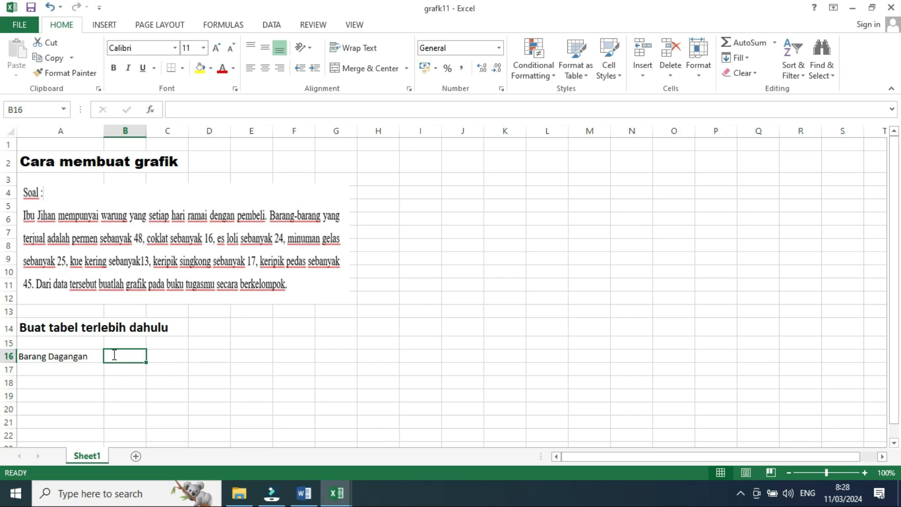
- Enter the item names Permen, Coklat and Es loli in B16 through D16
text(Permen)
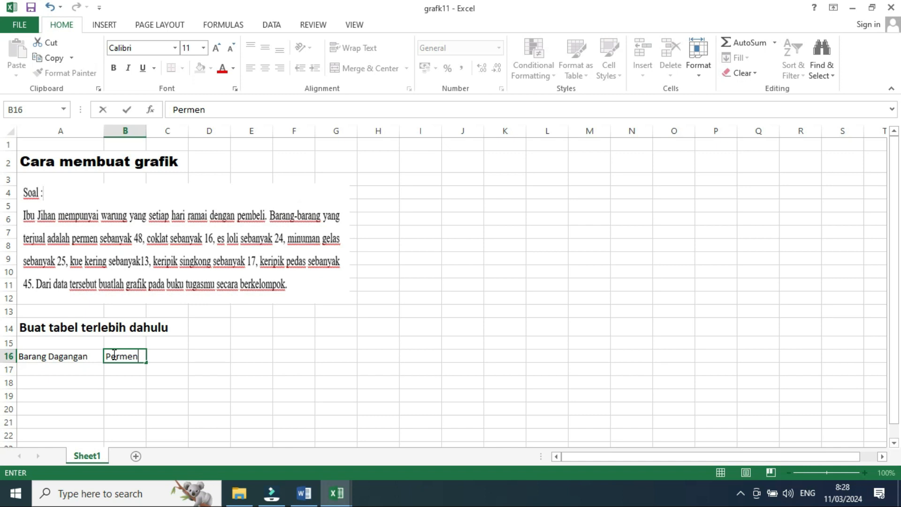
click(163, 357)
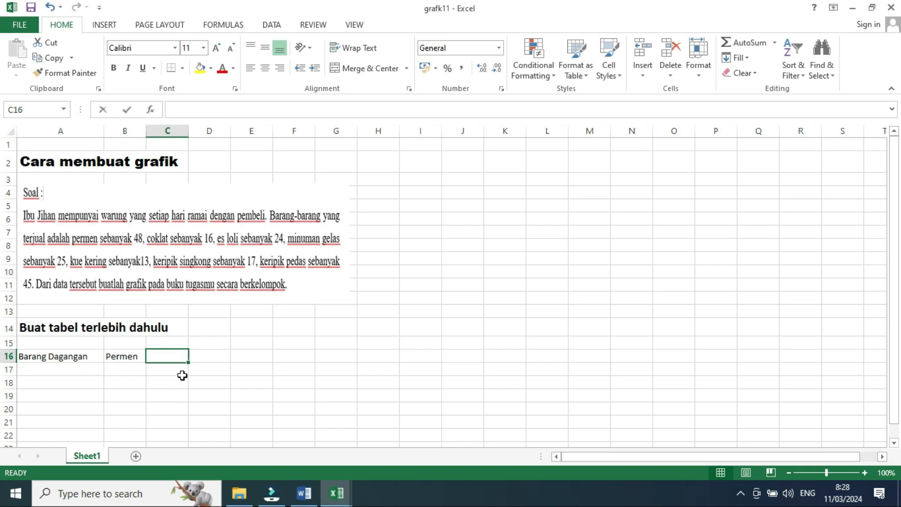
text(Coklat)
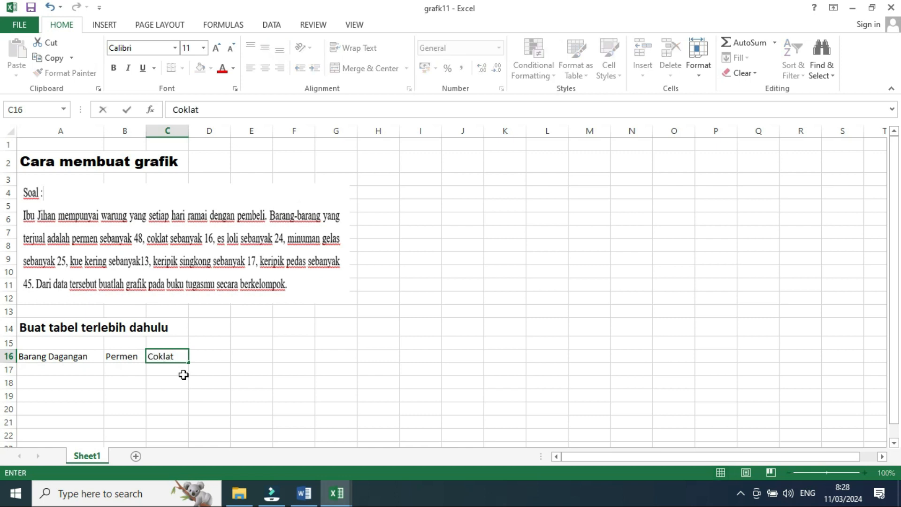
click(202, 356)
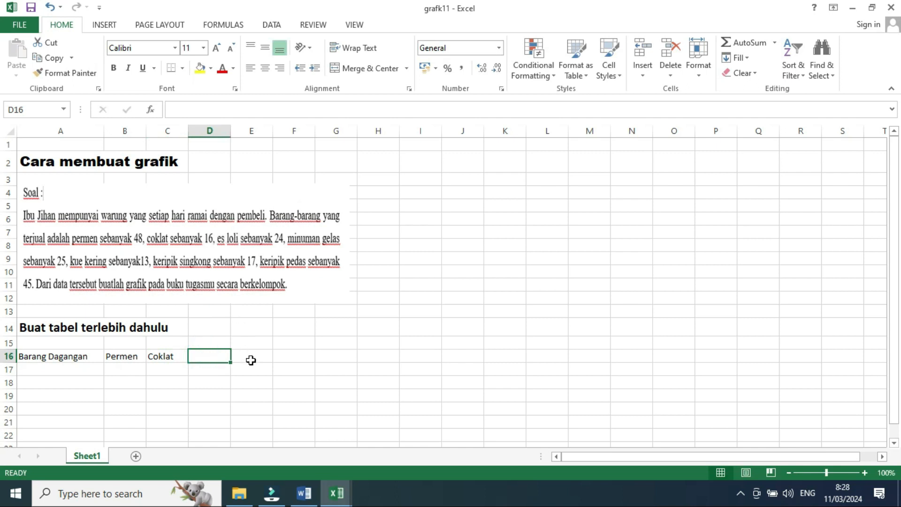
text(Es loli)
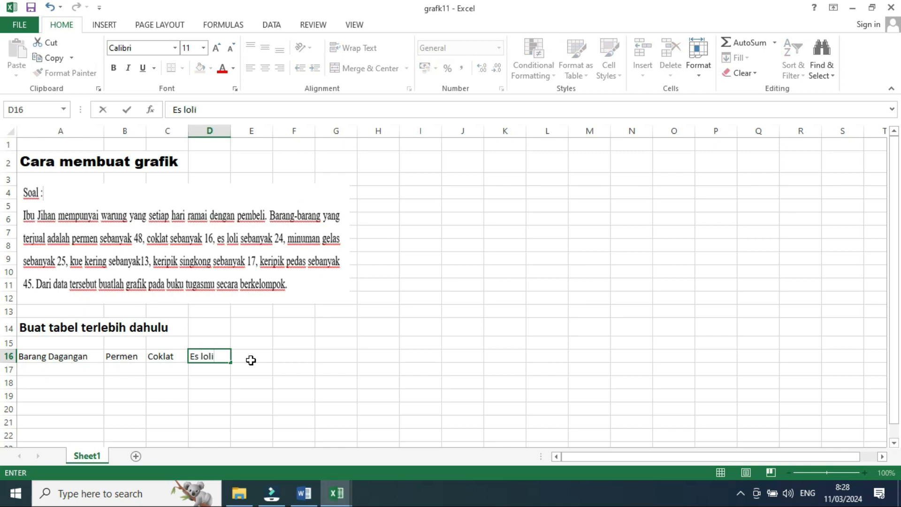
click(251, 360)
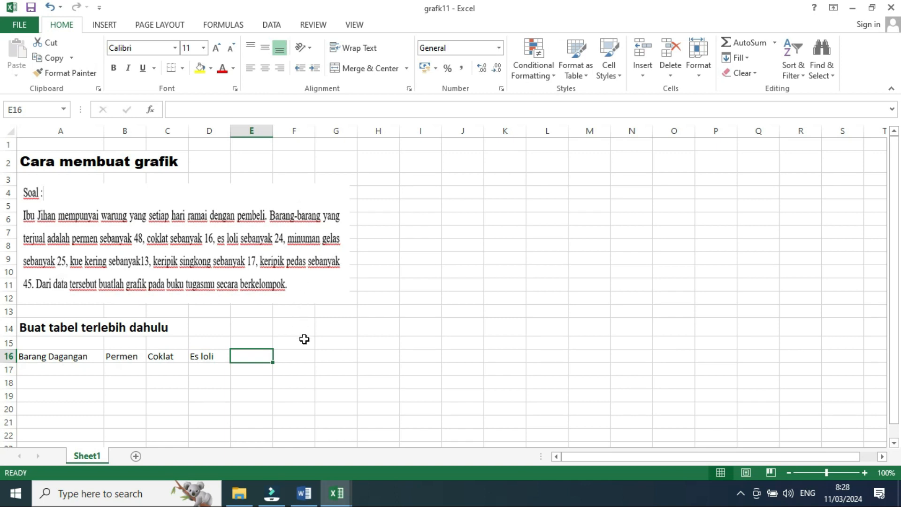
- Enter "Minuman Gelas" and "Kue kering" in E16 and F16, widening columns E and F to fit
text(Minuman Gelas)
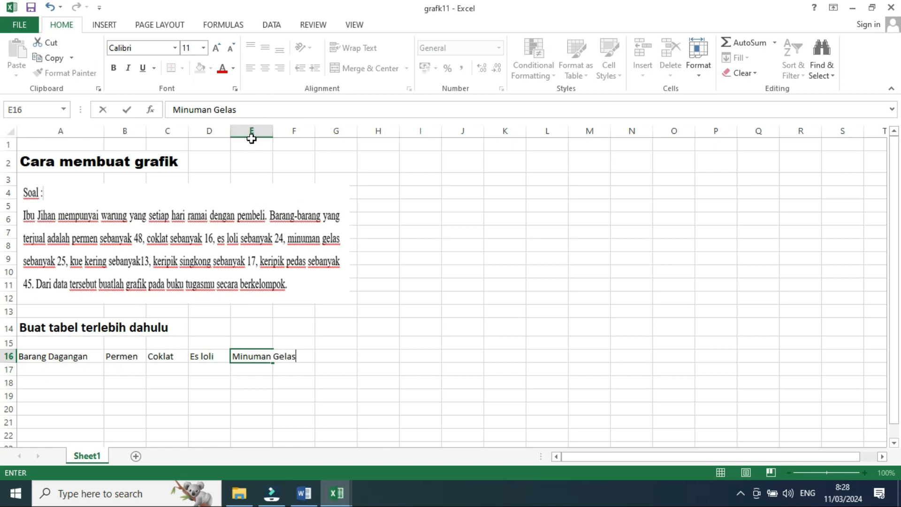
click(268, 141)
drag(272, 131, 312, 136)
click(327, 358)
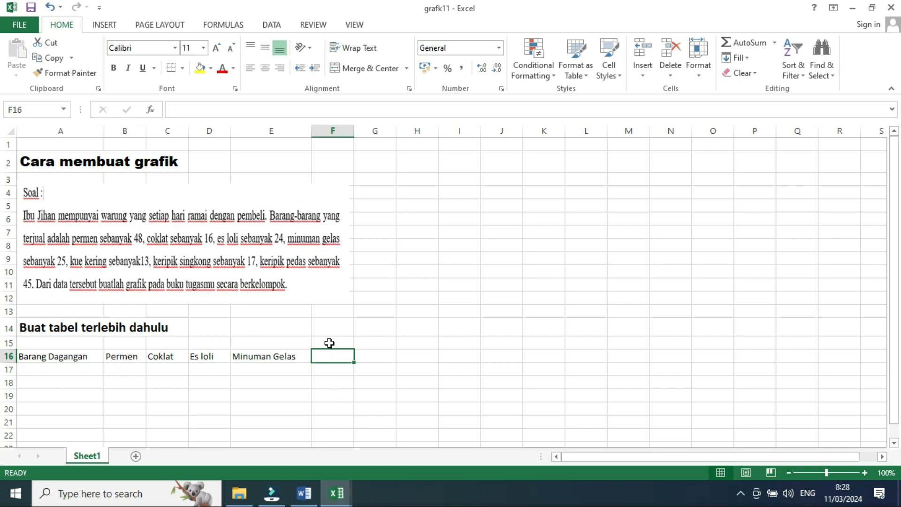
text(Kue kering)
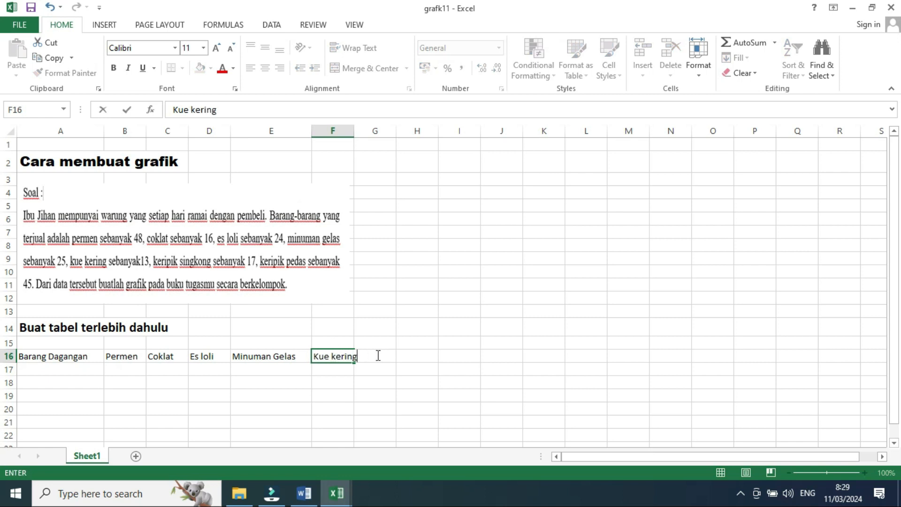
click(377, 355)
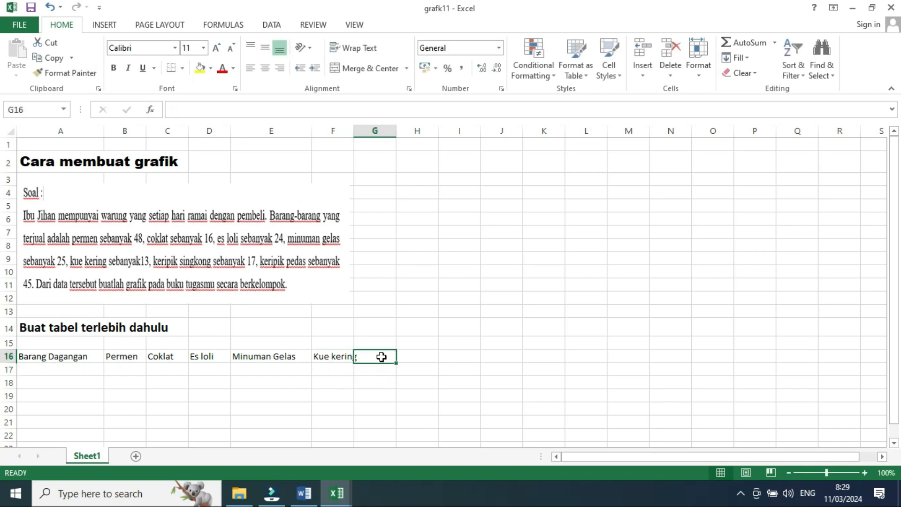
drag(356, 131, 373, 132)
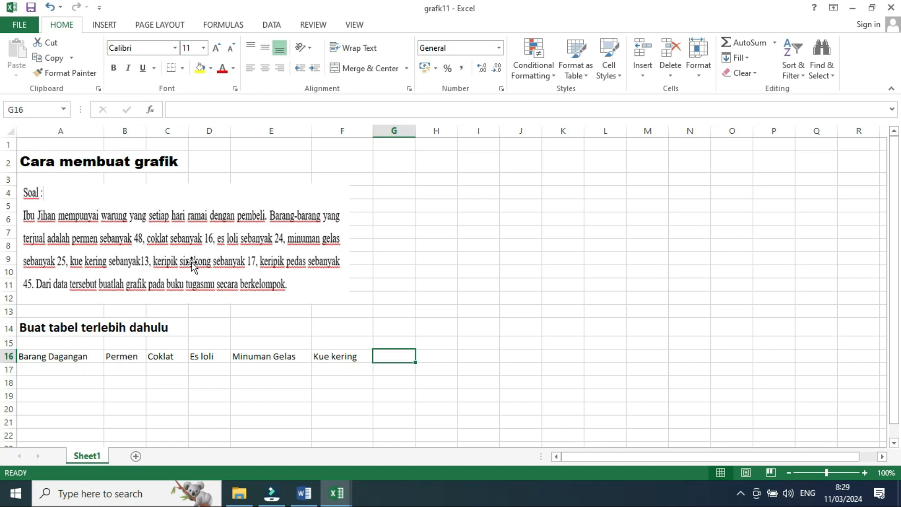
- Enter "Keripik singkong" and "Keripik pedas" in G16 and H16, widening columns G and H to fit
text(Keripik)
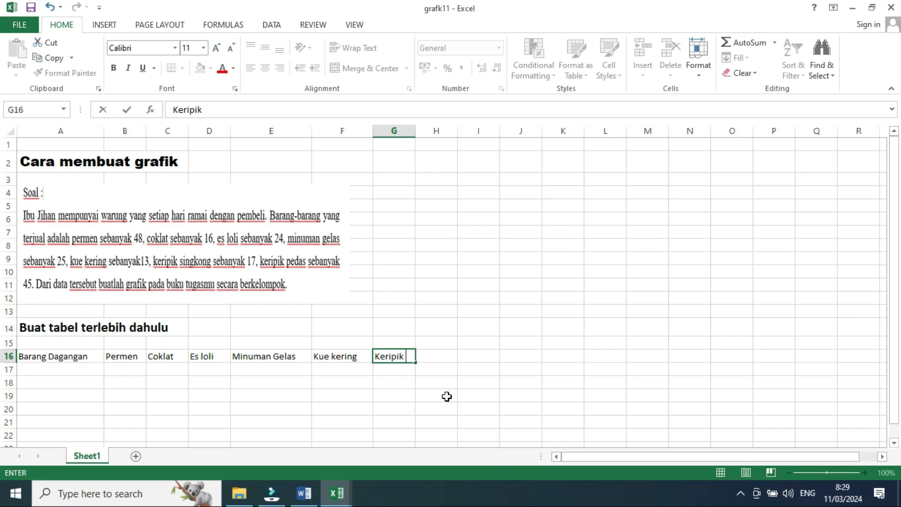
text( singkong)
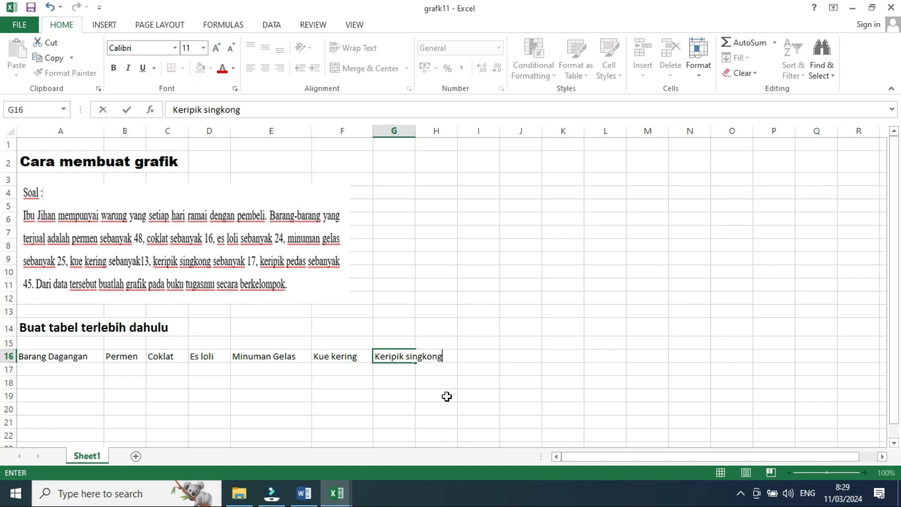
click(473, 361)
drag(414, 131, 447, 132)
click(468, 359)
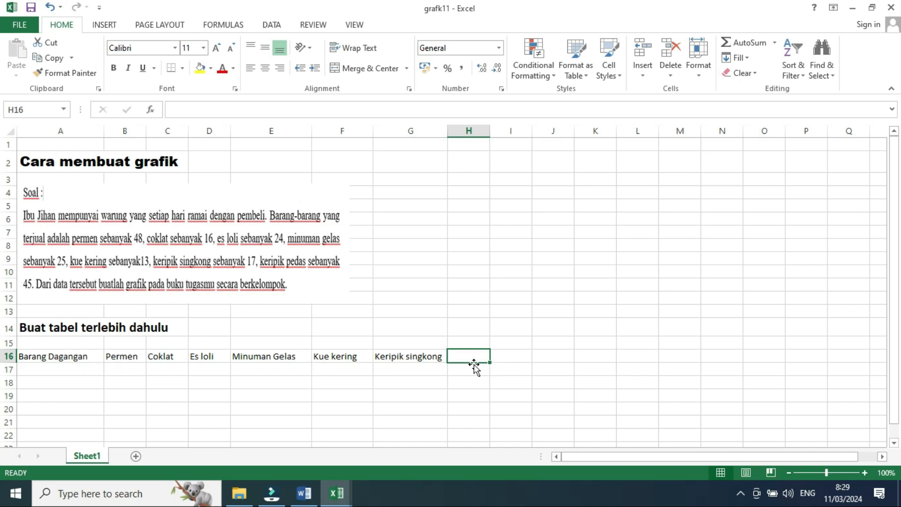
text(Keripik)
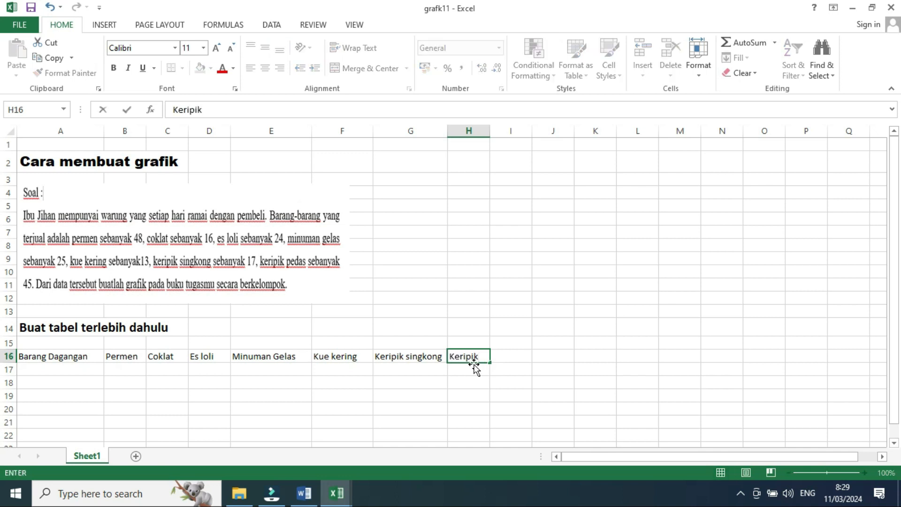
text( pedas)
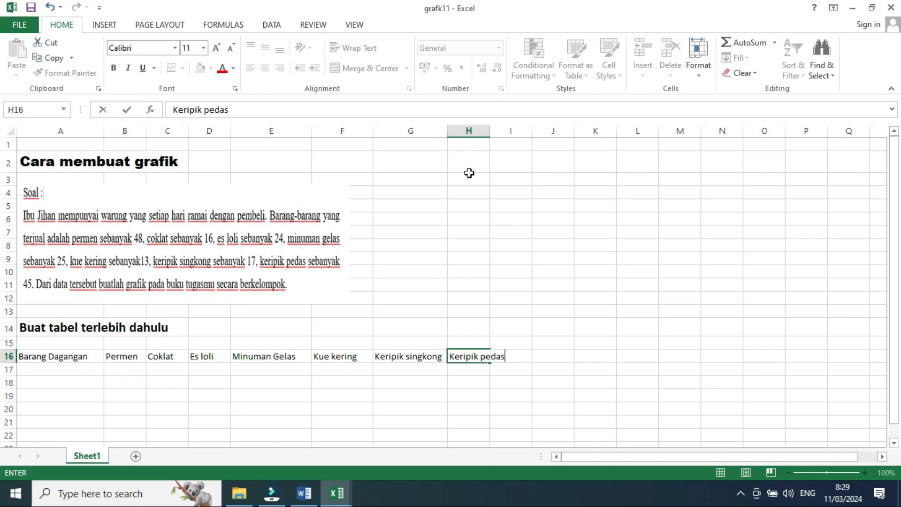
click(505, 353)
click(504, 378)
drag(487, 135, 518, 135)
- Enter the row label "Jumlah" in A17, capitalizing its first letter
click(51, 371)
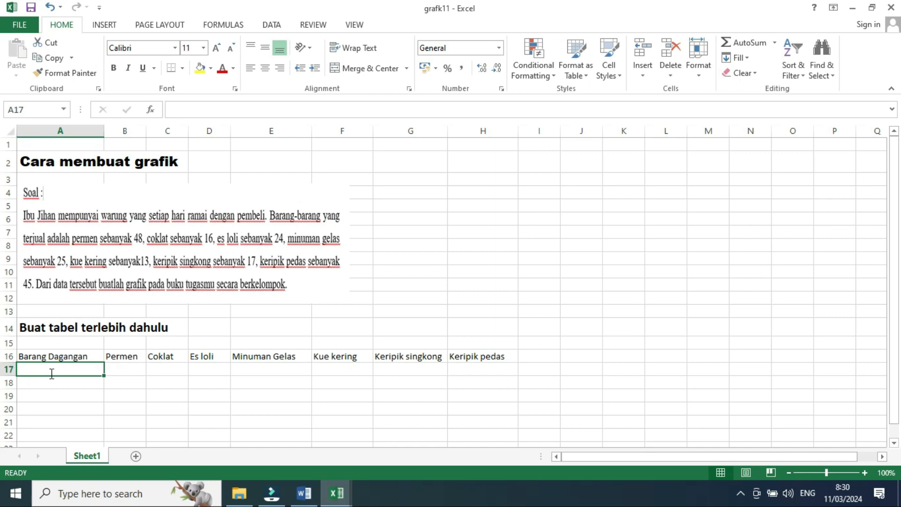
text(jumlah)
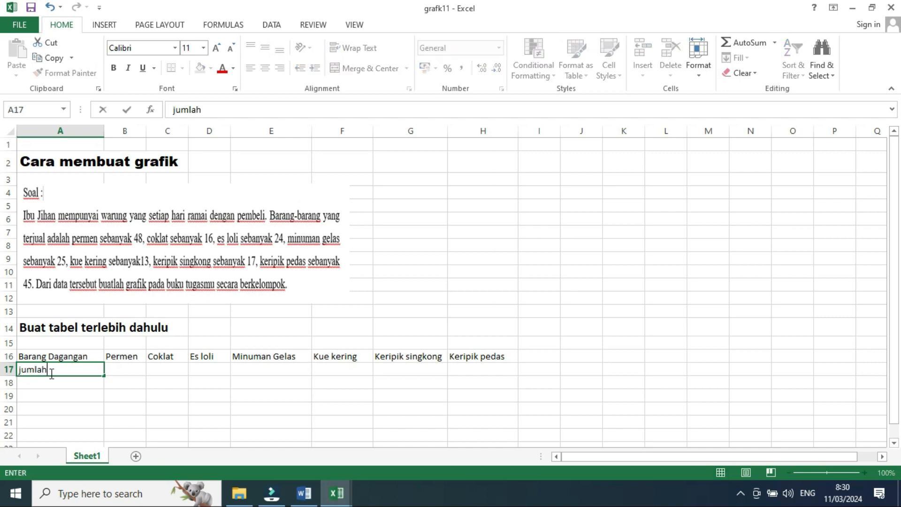
click(52, 393)
click(30, 369)
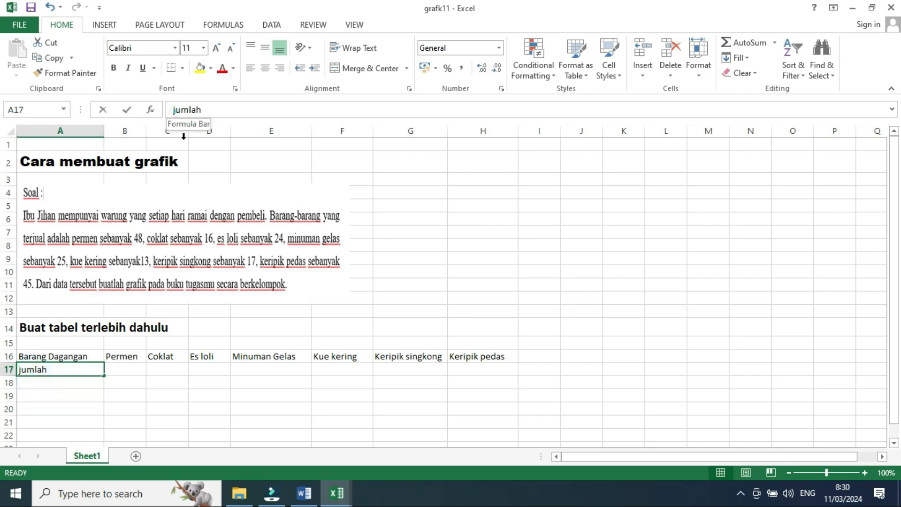
click(176, 110)
key(BackSpace)
text(j)
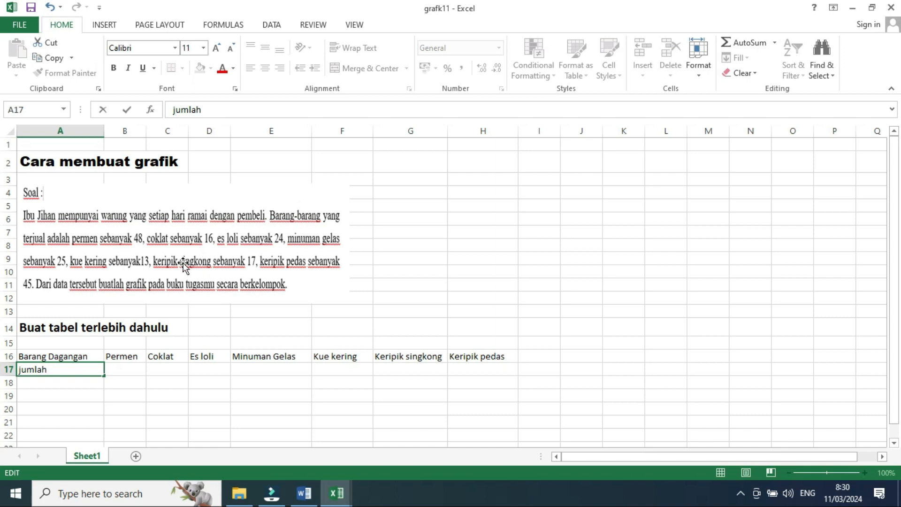
key(BackSpace)
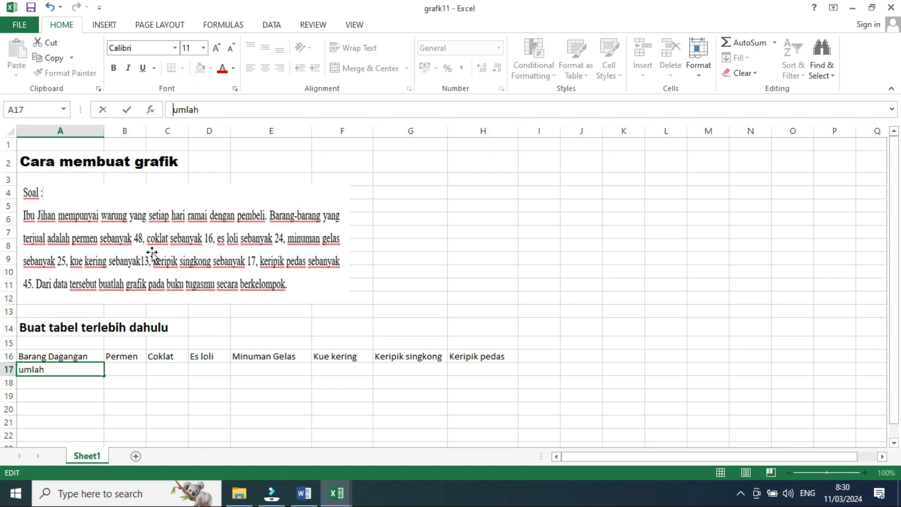
text(J)
click(108, 411)
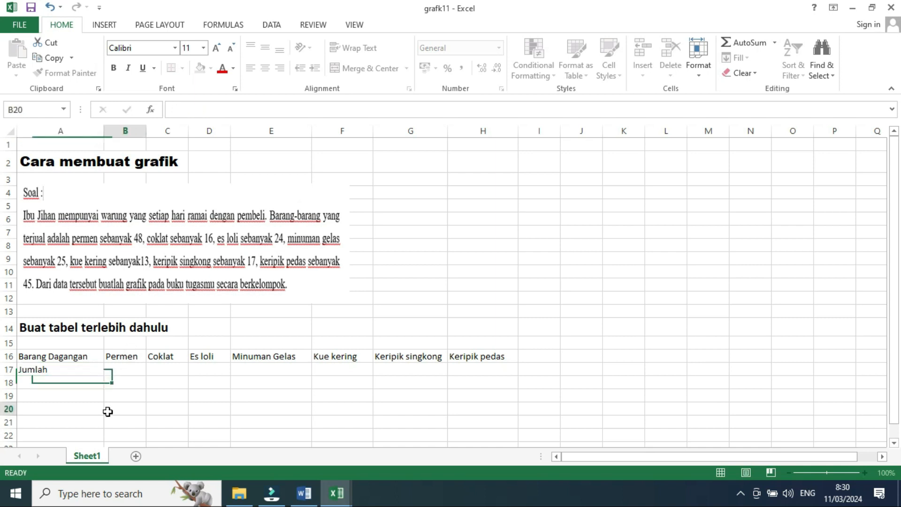
- Enter the quantities 48, 16, 24 and 25 in B17 through E17
click(125, 369)
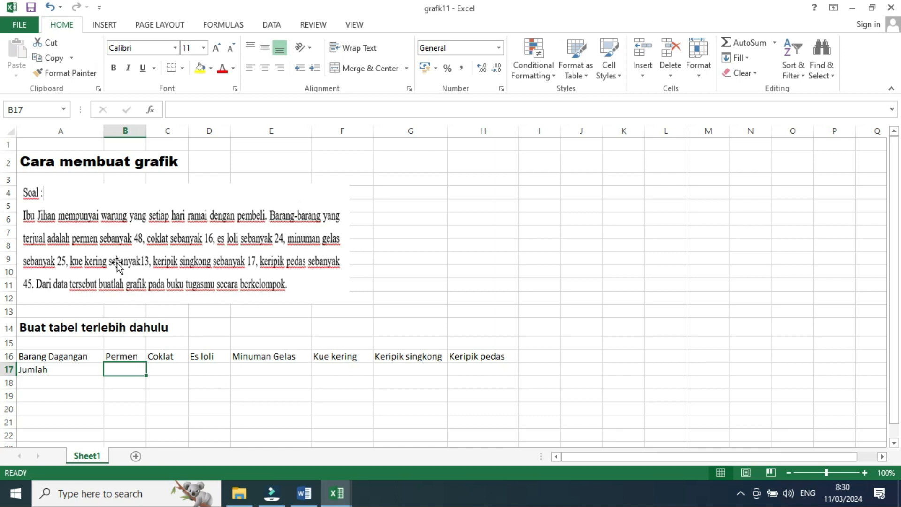
text(48)
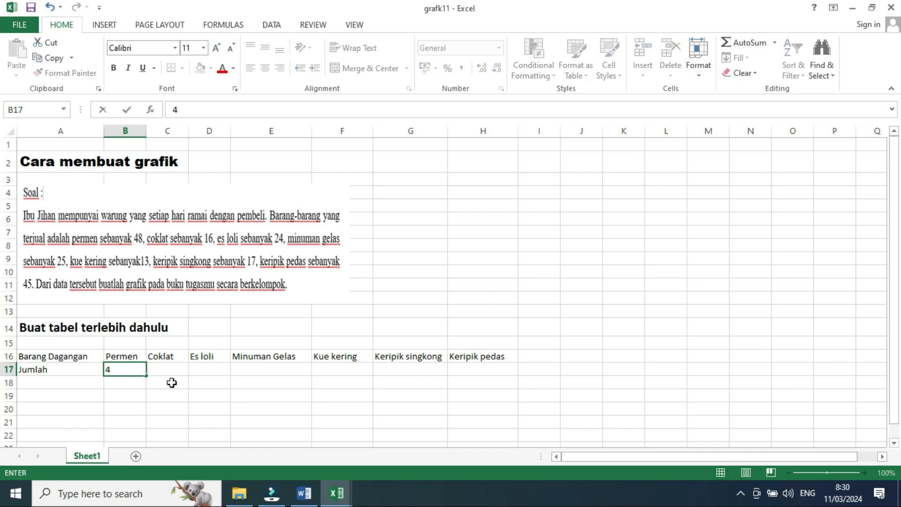
click(170, 369)
text(15)
key(BackSpace)
text(6)
click(195, 369)
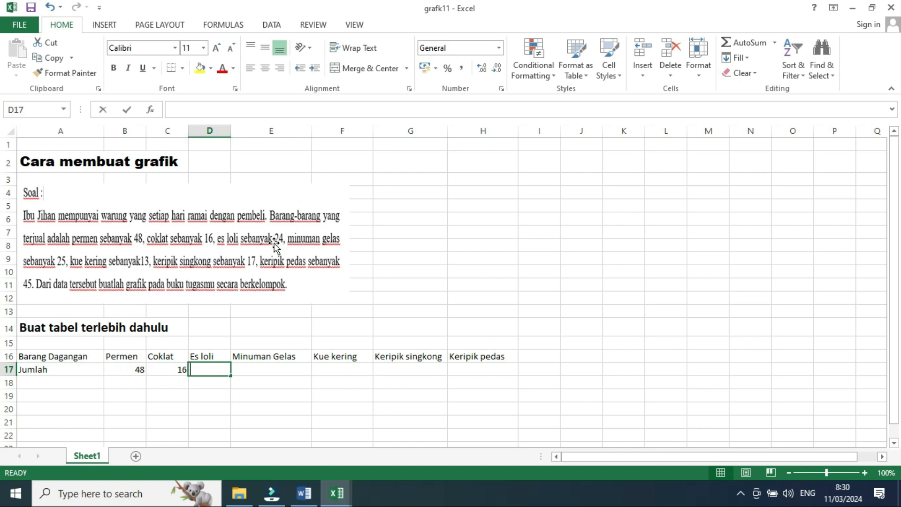
text(24)
click(278, 371)
text(25)
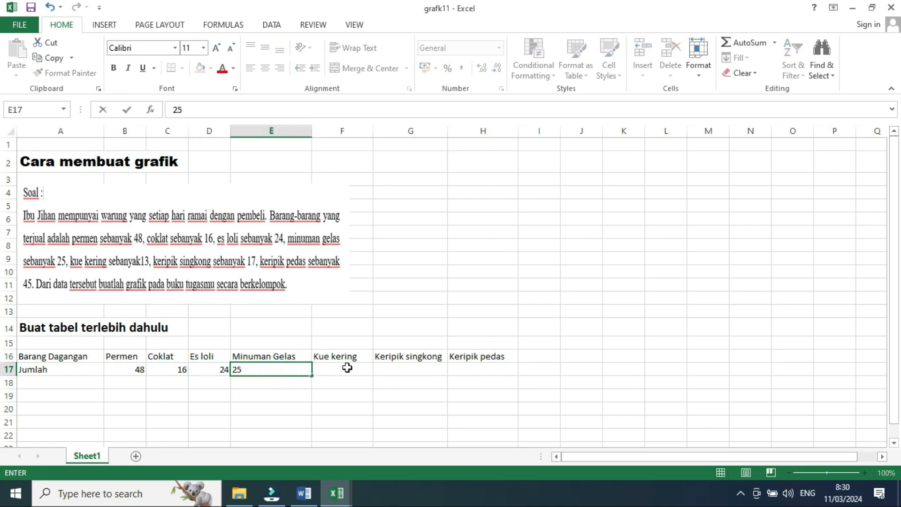
click(346, 368)
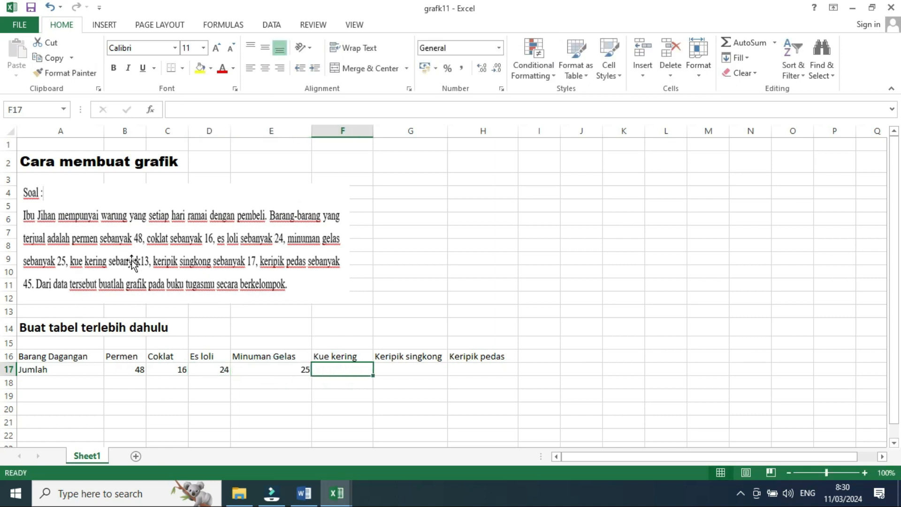
- Enter the quantities 13, 17 and 45 in F17 through H17
text(13)
click(394, 371)
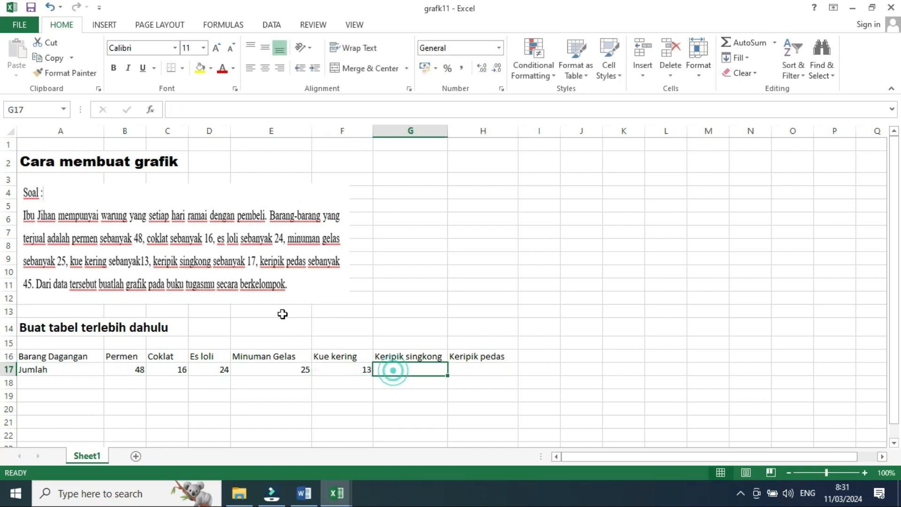
text(17)
click(469, 369)
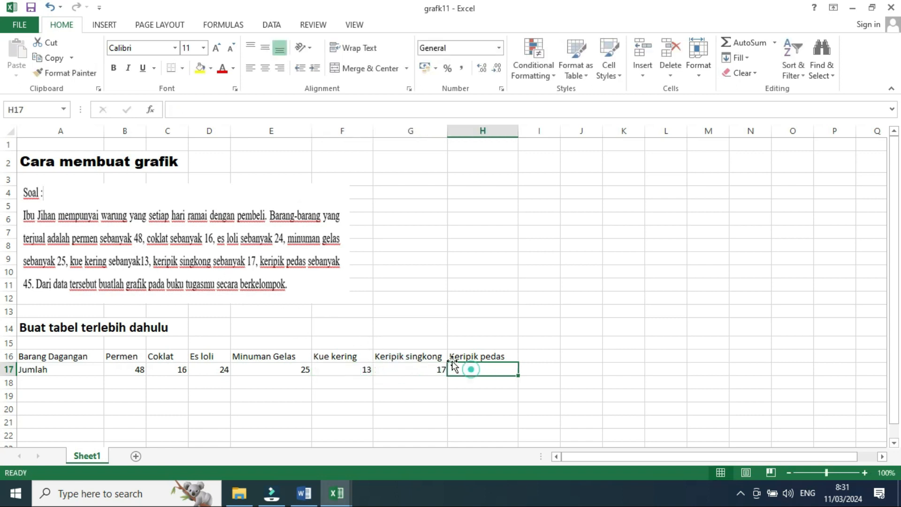
text(45)
click(461, 404)
- Apply all borders to the item table in A16:H17
drag(27, 358, 485, 362)
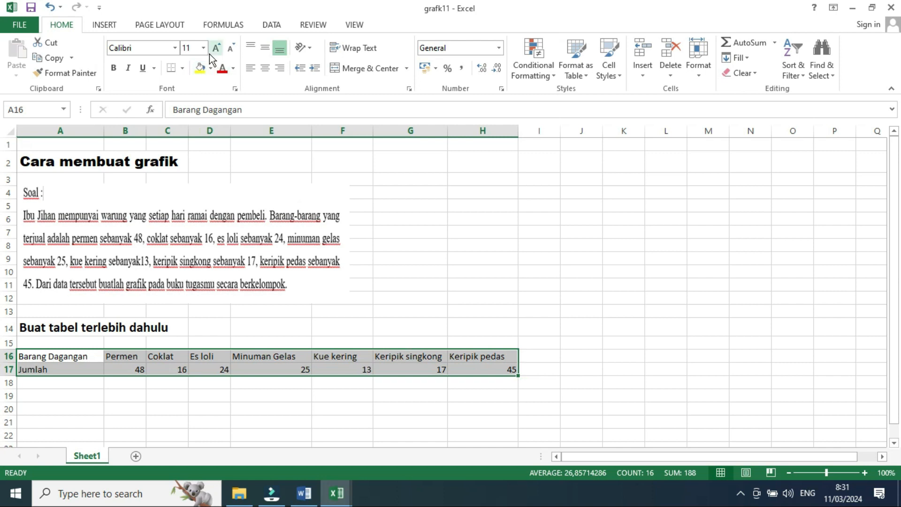
click(183, 70)
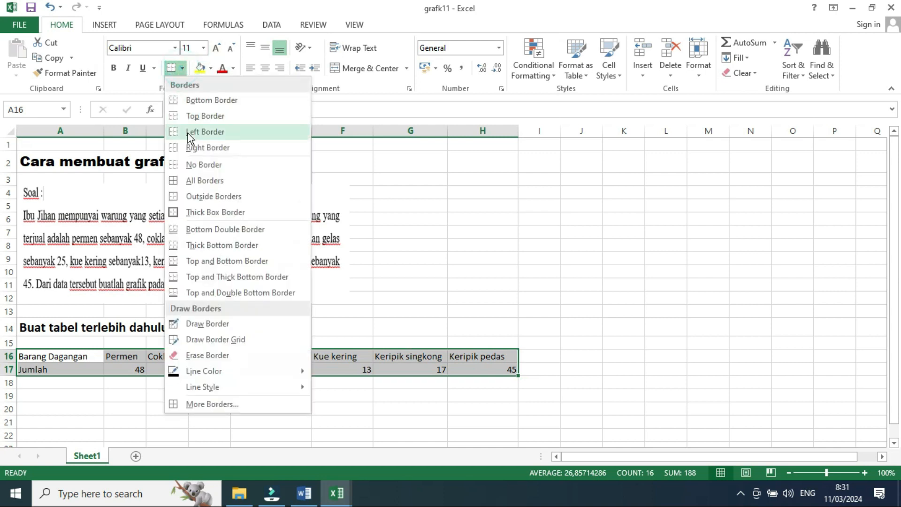
click(190, 184)
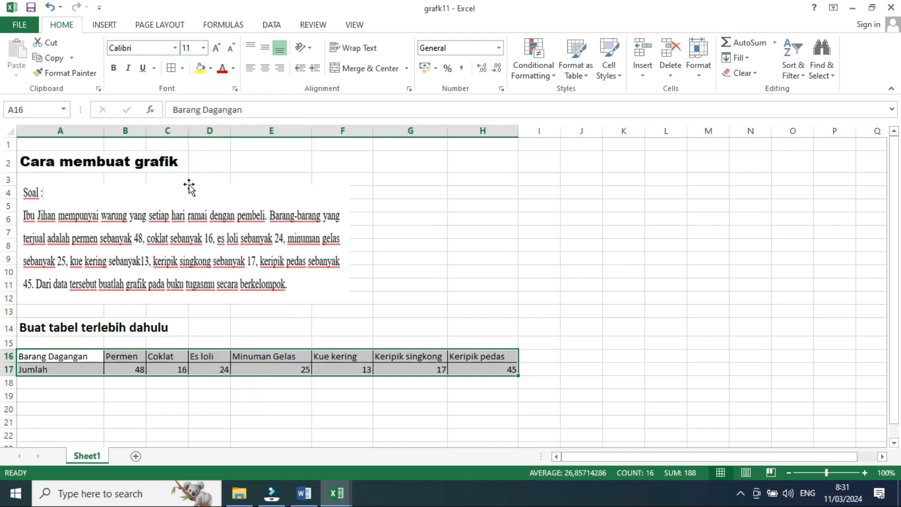
- Make rows 16 and 17 taller and center the table's contents
drag(10, 376, 8, 368)
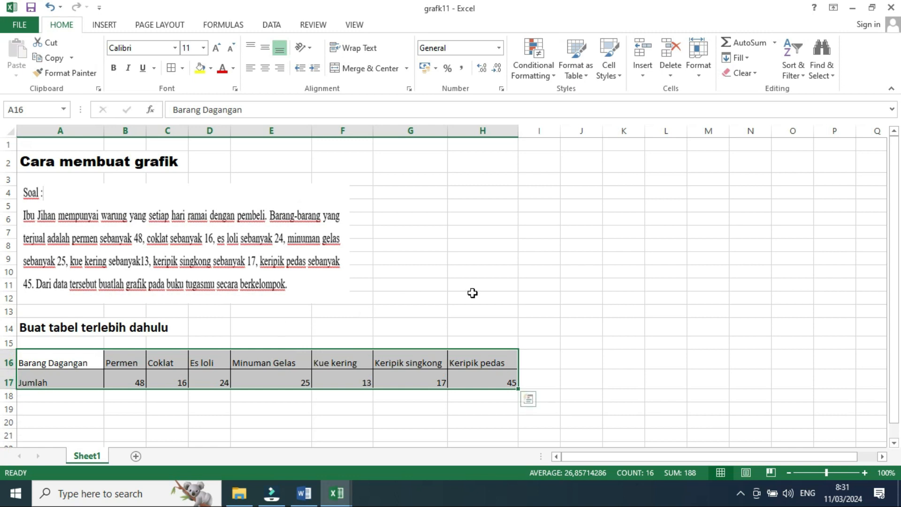
click(266, 69)
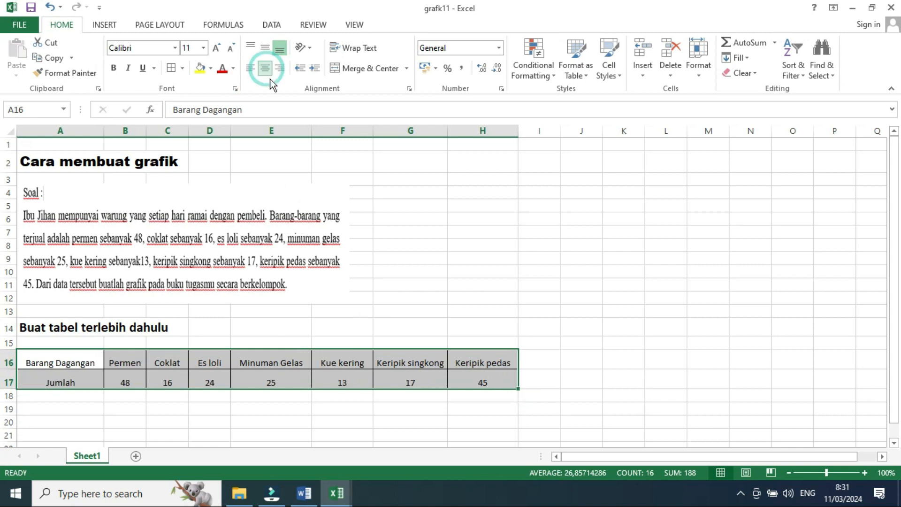
- Enter the label "CARA KE 1" in J16 and give it a border
click(452, 246)
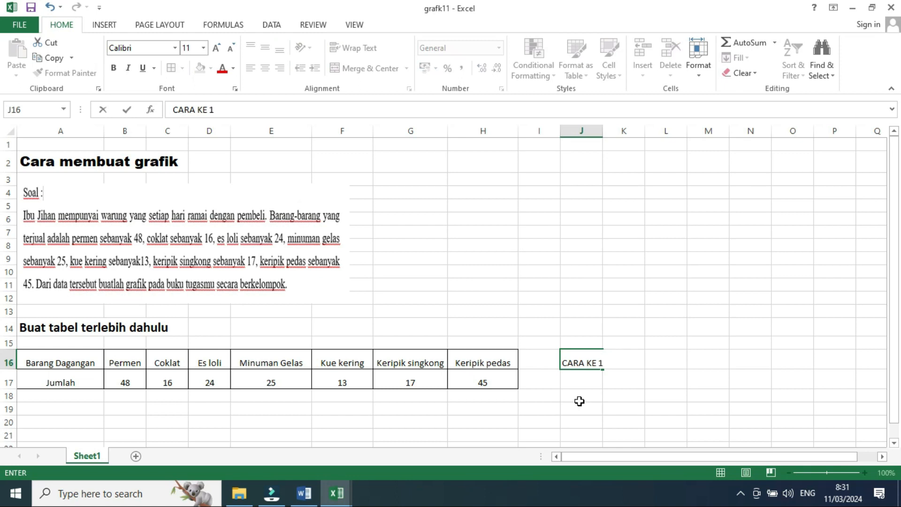
click(663, 378)
click(568, 364)
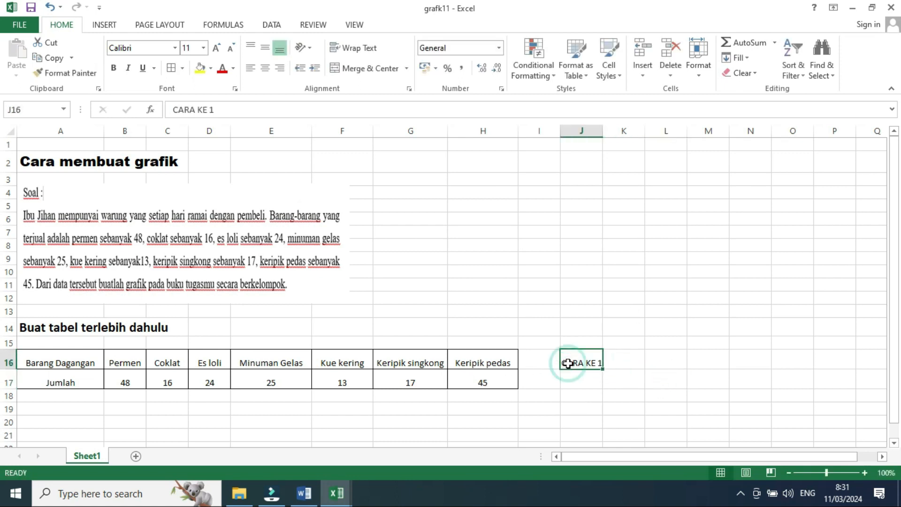
click(171, 68)
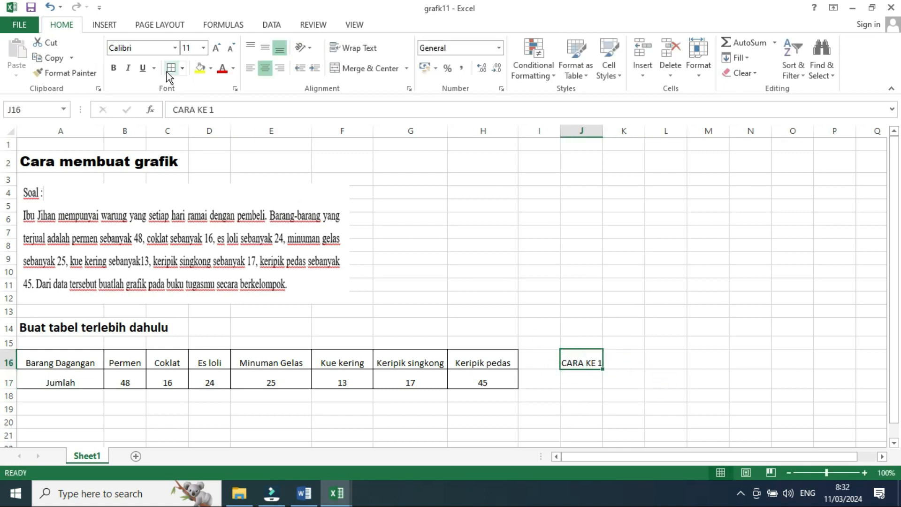
- Start a vertical table by entering "Barang Dagangan" in A19
click(583, 383)
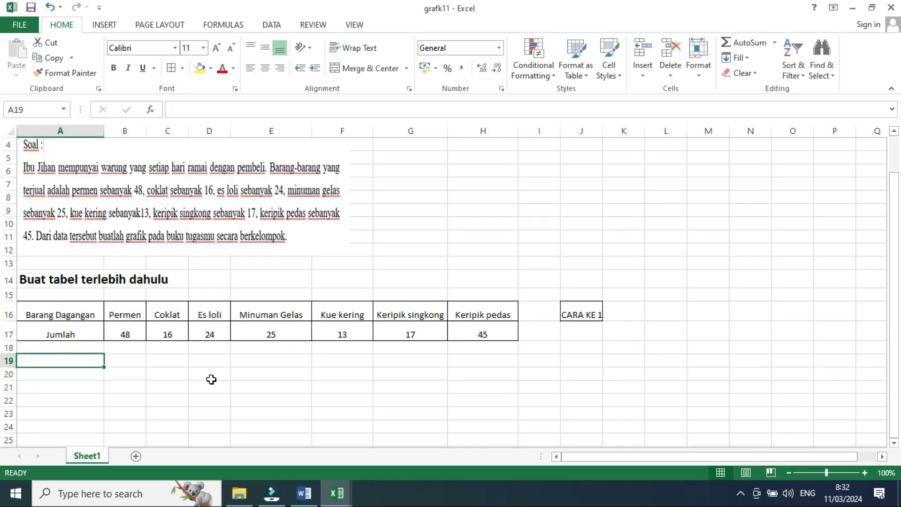
text(Bara)
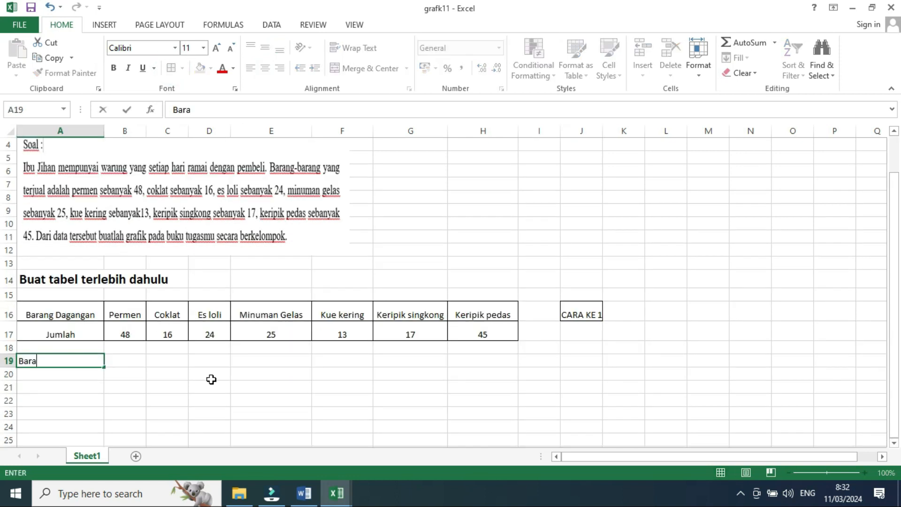
text(ng Dagangan)
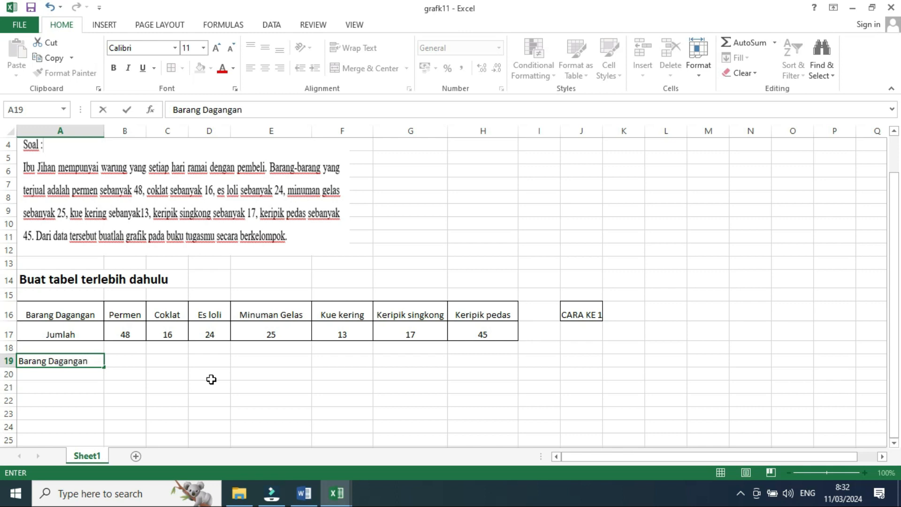
key(Return)
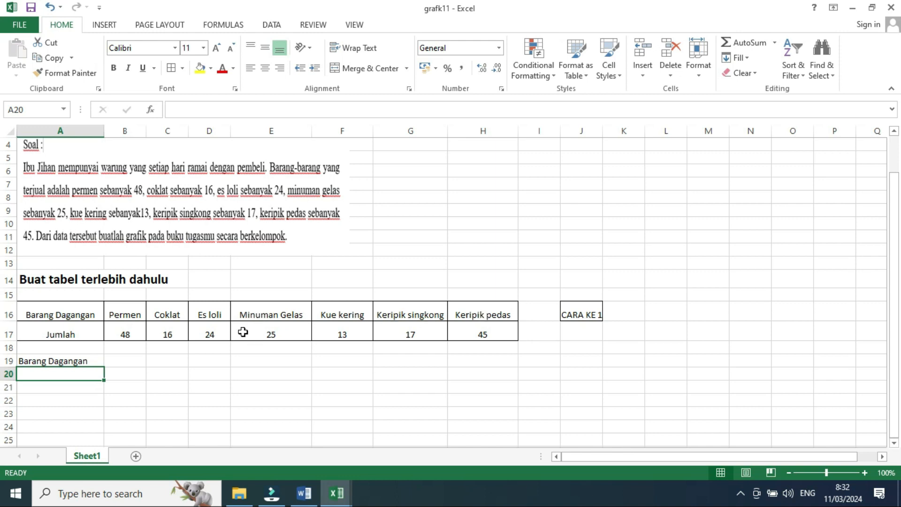
- Enter the items Permen, Coklat and Es loli in A20 through A22
text(Permen)
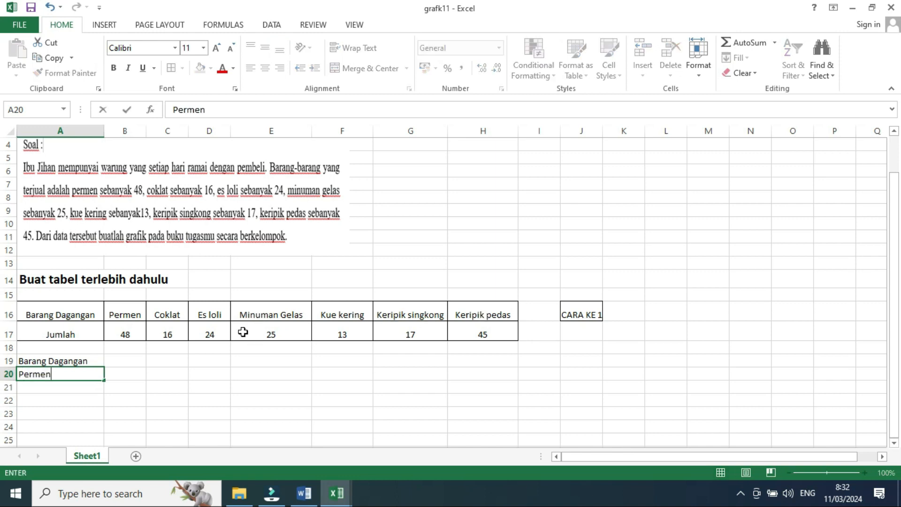
key(Return)
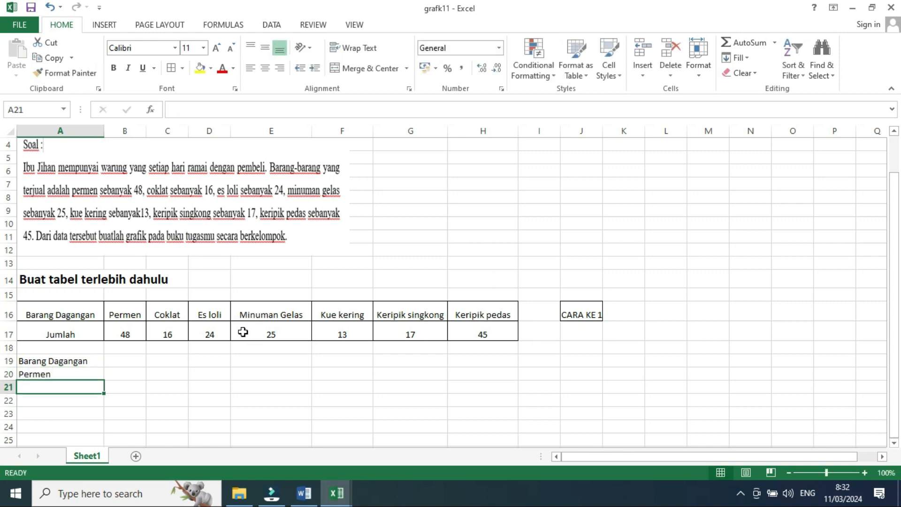
text(Coklat)
key(Return)
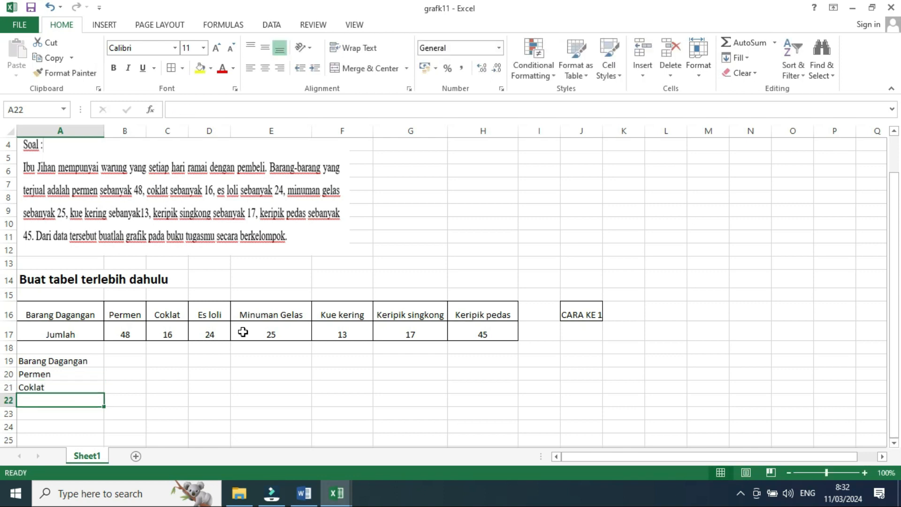
text(ES)
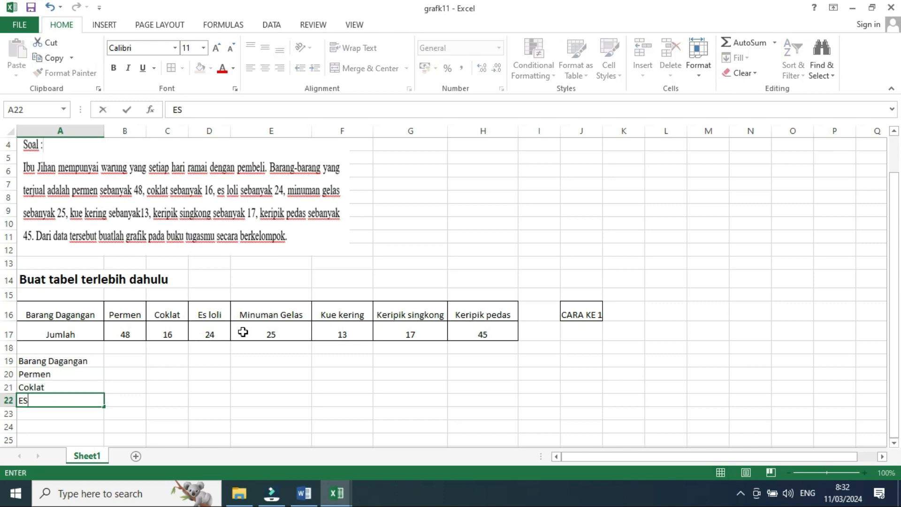
text( loli)
key(Return)
- Enter the items Minuman Gelas and Kue kering in A23 and A24
text(Minuman Gelas)
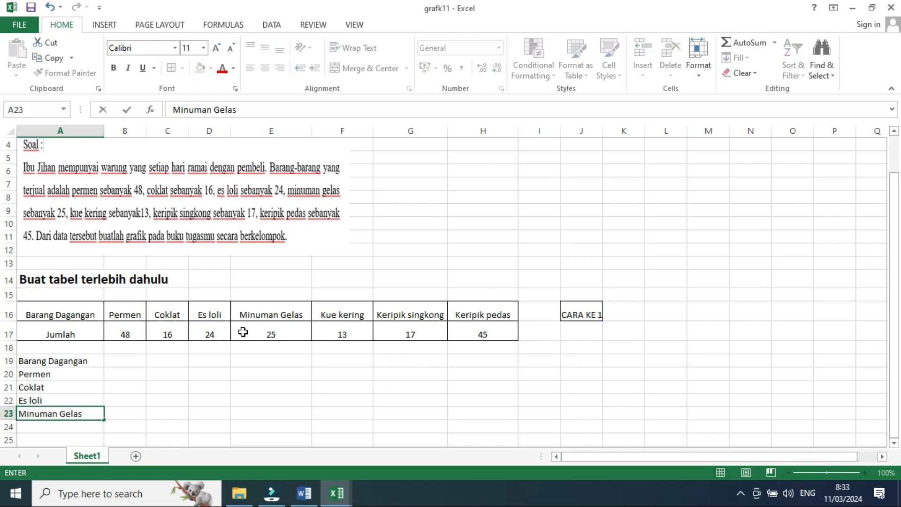
key(Return)
text(Kue kering)
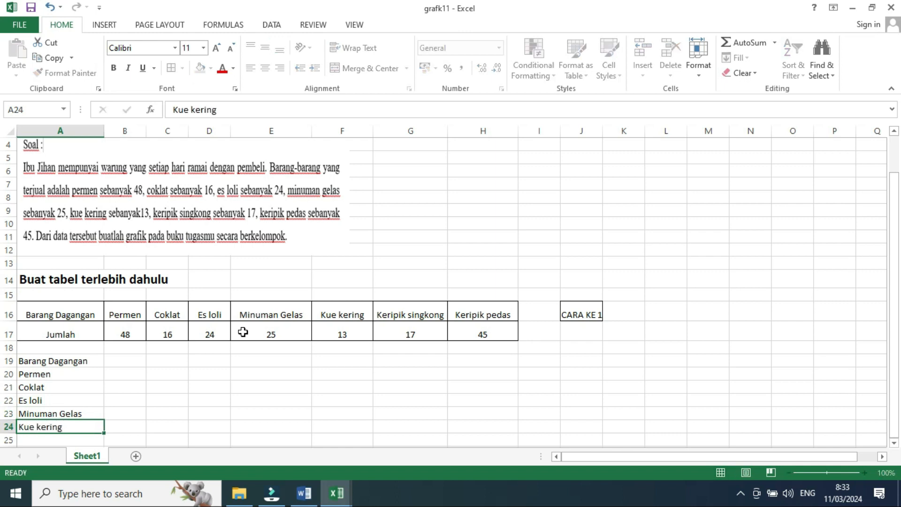
key(Return)
- Enter "Keripik singkong" in A25, removing a stray bracket typo from the entry
text(Ker)
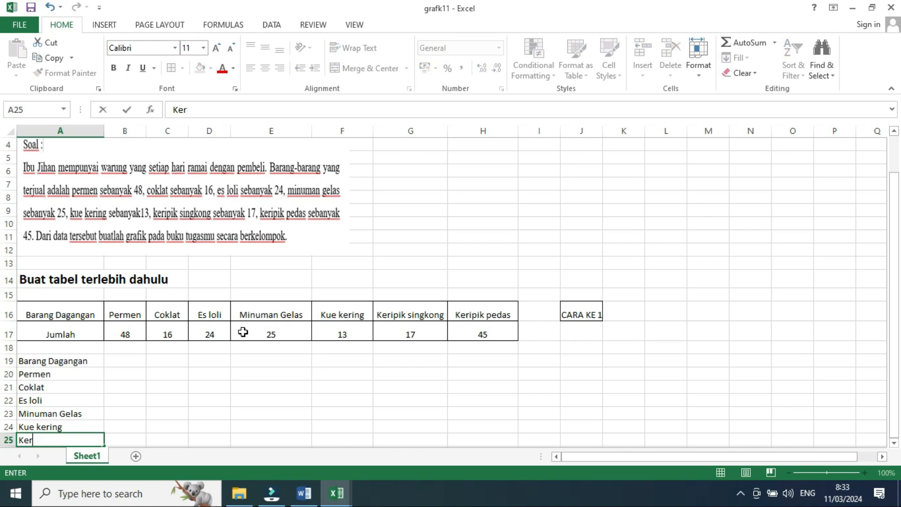
text(i[pik singkong)
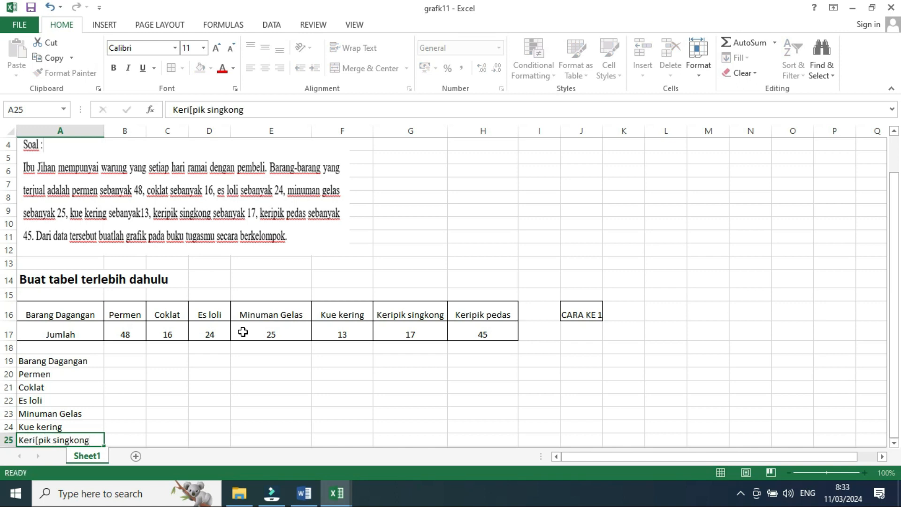
click(193, 109)
key(BackSpace)
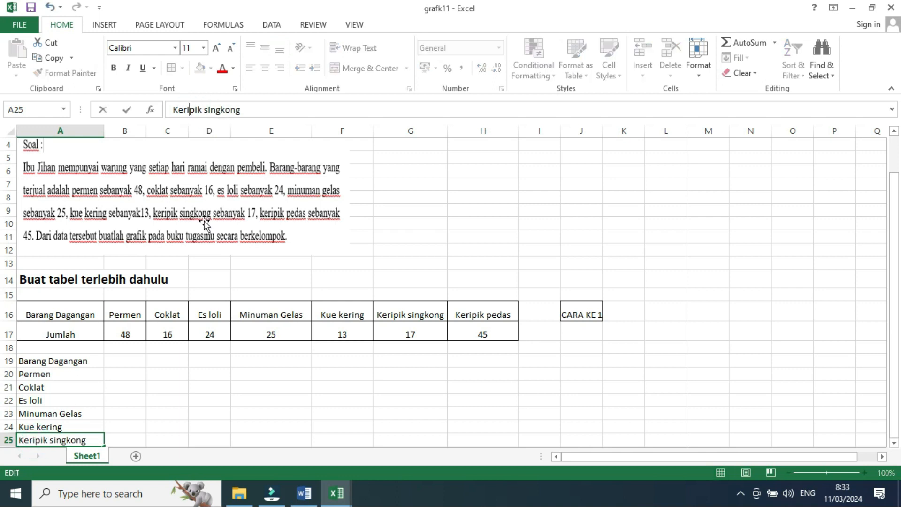
key(Return)
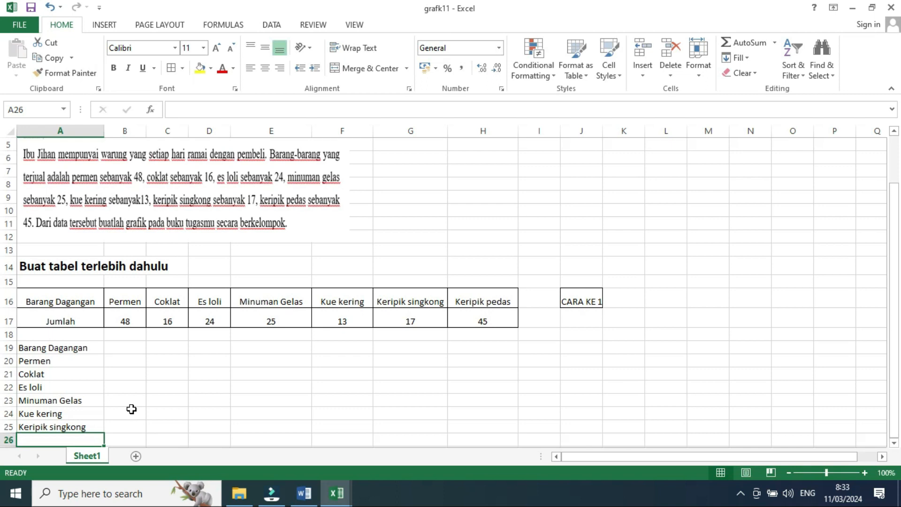
- Enter "Keripik pedas" in A26
text(Ke)
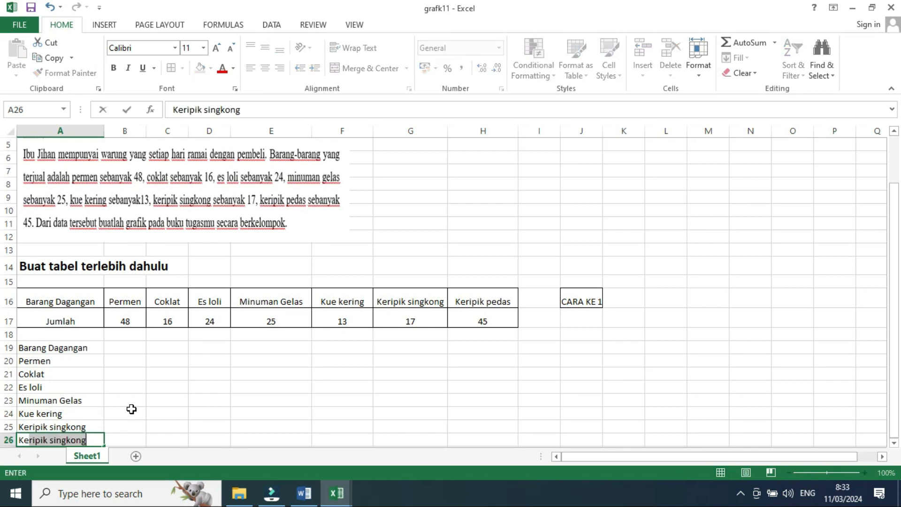
text(ripik peda)
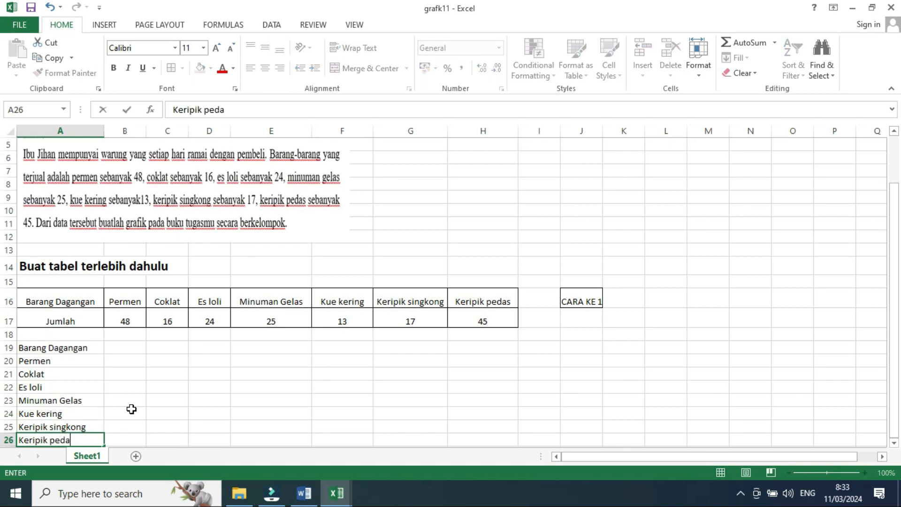
click(132, 409)
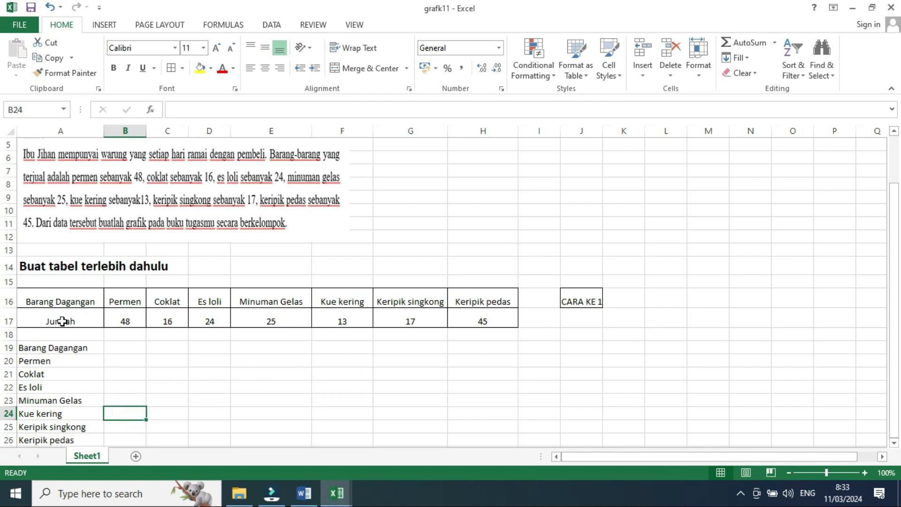
- Enter the column header "Jumlah" in B19
click(133, 348)
text(Jumlah)
click(314, 398)
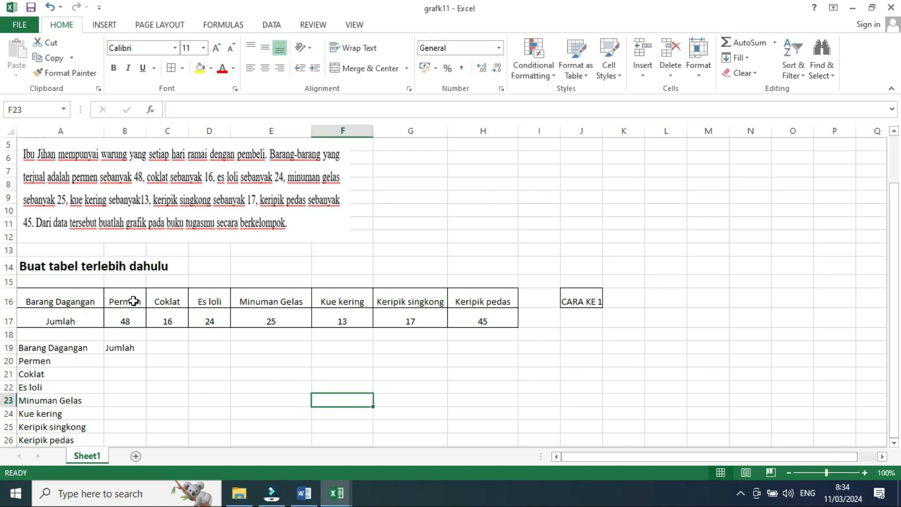
click(414, 306)
drag(479, 307, 485, 309)
- Enter the quantities 48, 16 and 24 in B20 through B22
click(131, 361)
text(48)
click(134, 379)
text(16)
click(124, 386)
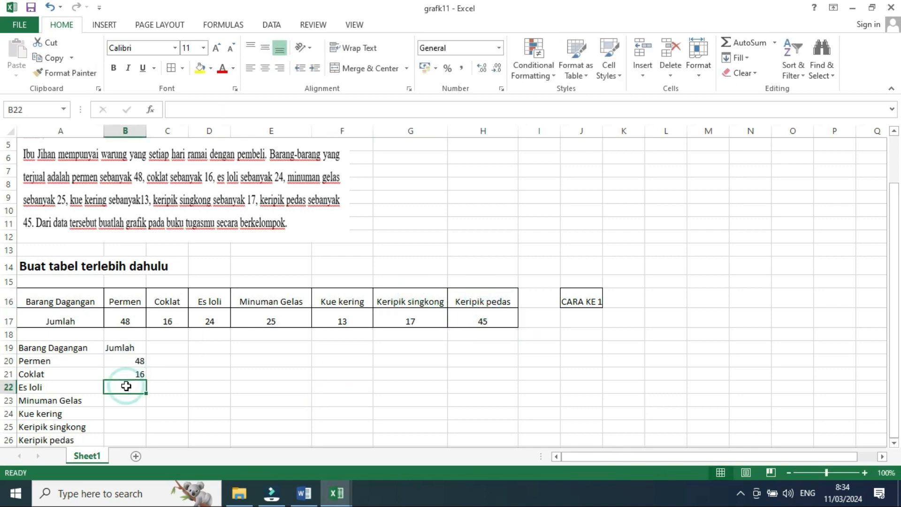
text(24)
- Enter the quantities 25, 13, 17 and 45 in B23 through B26
click(122, 401)
text(25)
click(124, 414)
text(13)
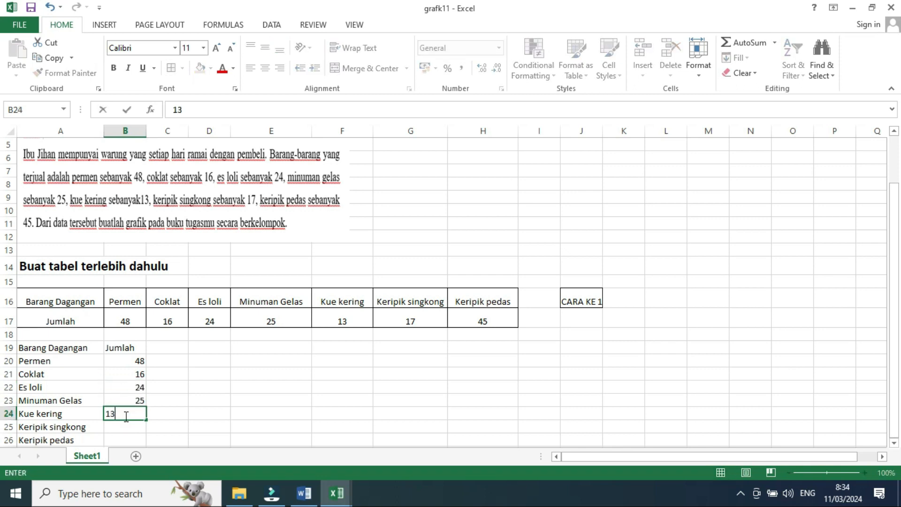
click(127, 428)
text(17)
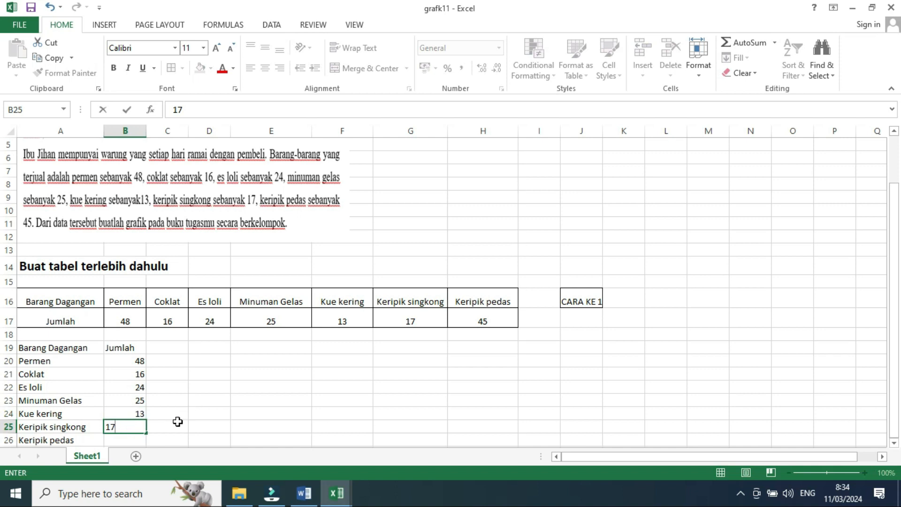
click(125, 441)
text(45)
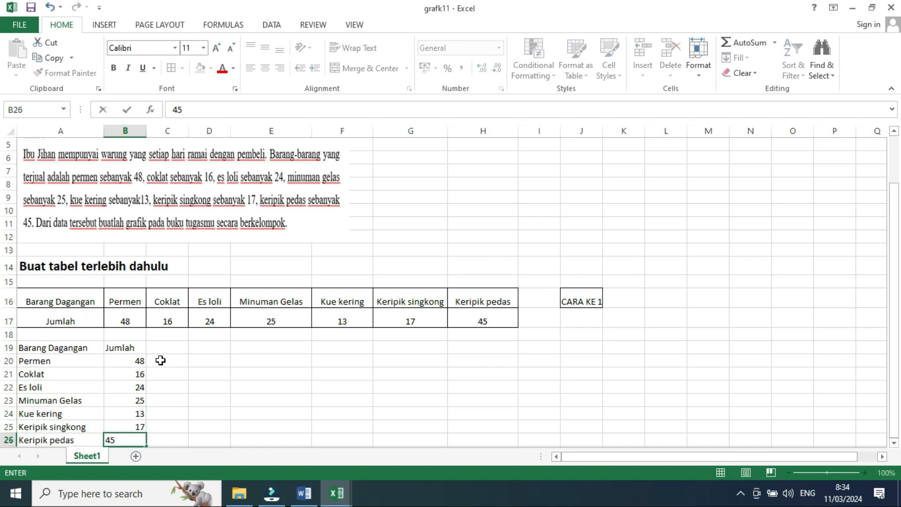
- Apply all borders to the vertical table A19:B26 and center its contents
click(160, 360)
drag(29, 348, 130, 444)
click(171, 68)
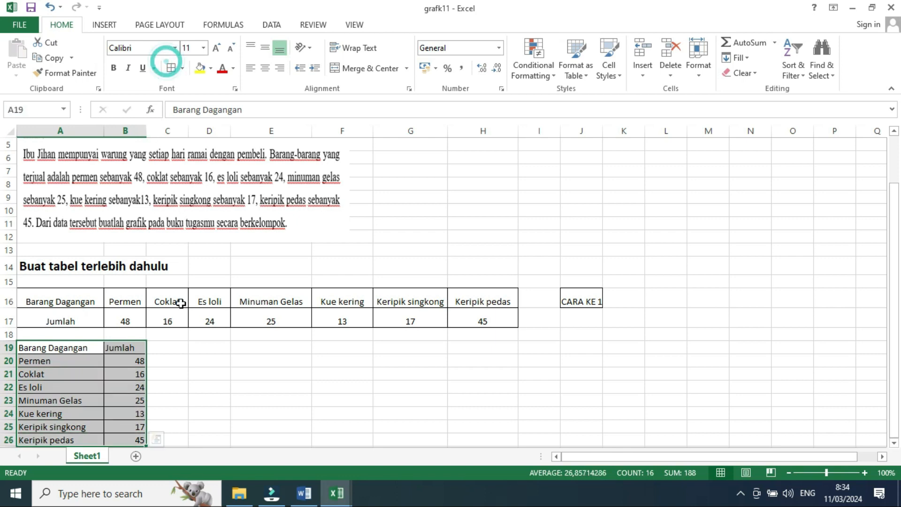
click(265, 68)
click(190, 421)
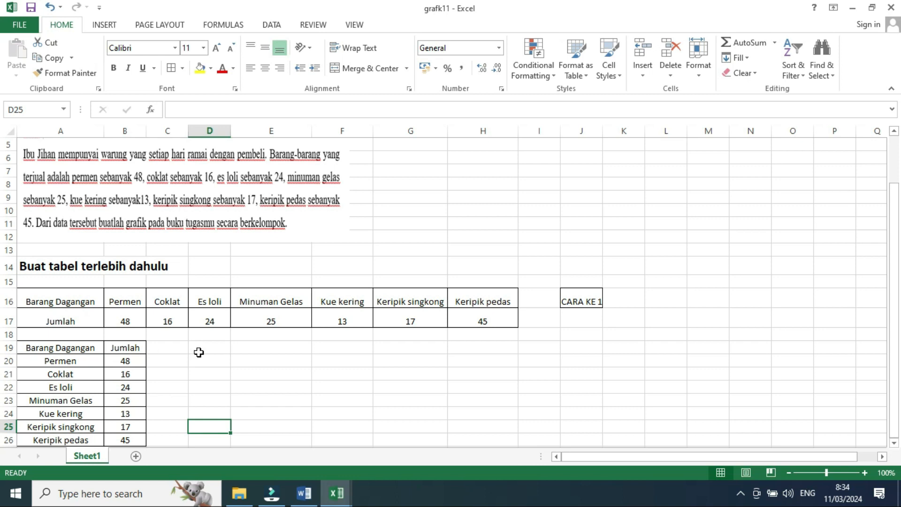
- Enter the label "CARA KE2" in D22
click(184, 384)
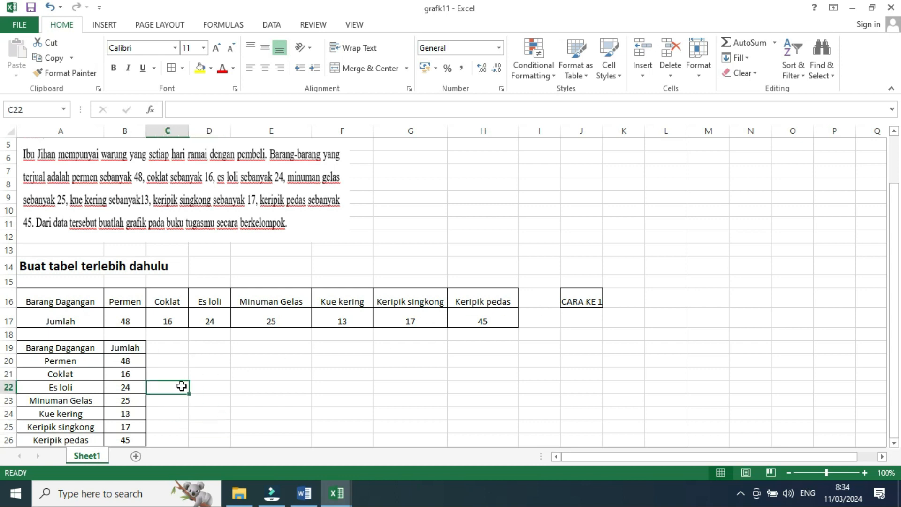
click(219, 384)
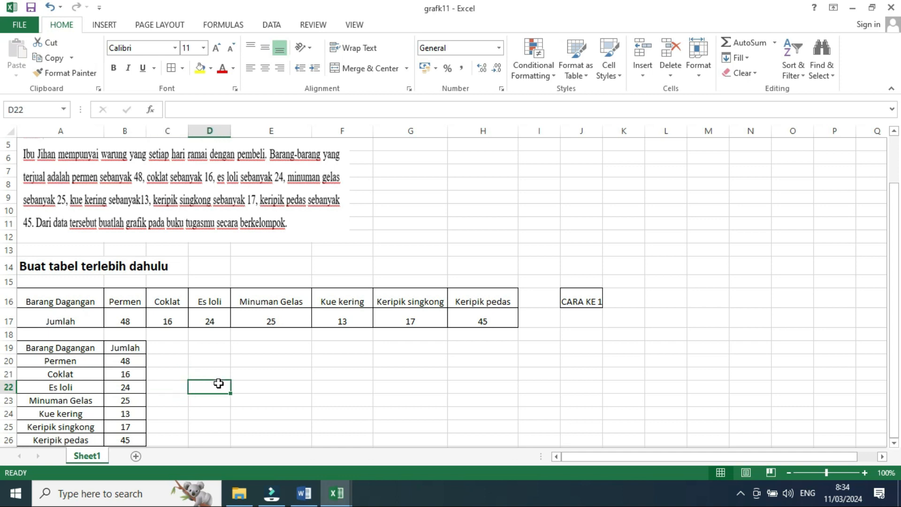
text(CARA KE2)
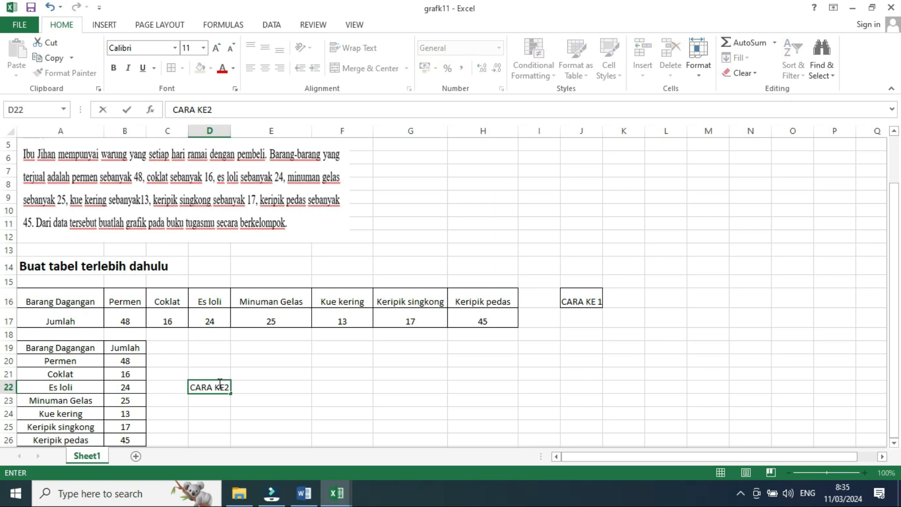
click(324, 339)
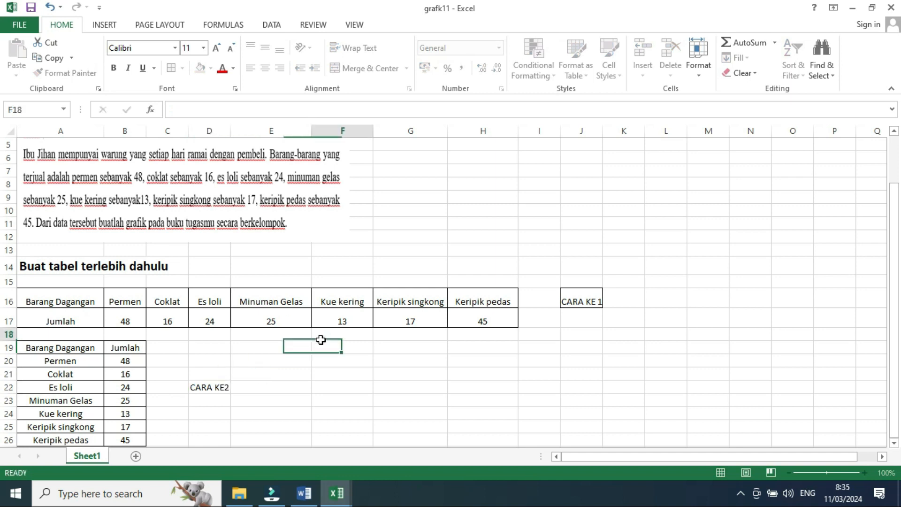
- Insert a 2-D line chart with markers from the vertical table A19:B26
click(219, 388)
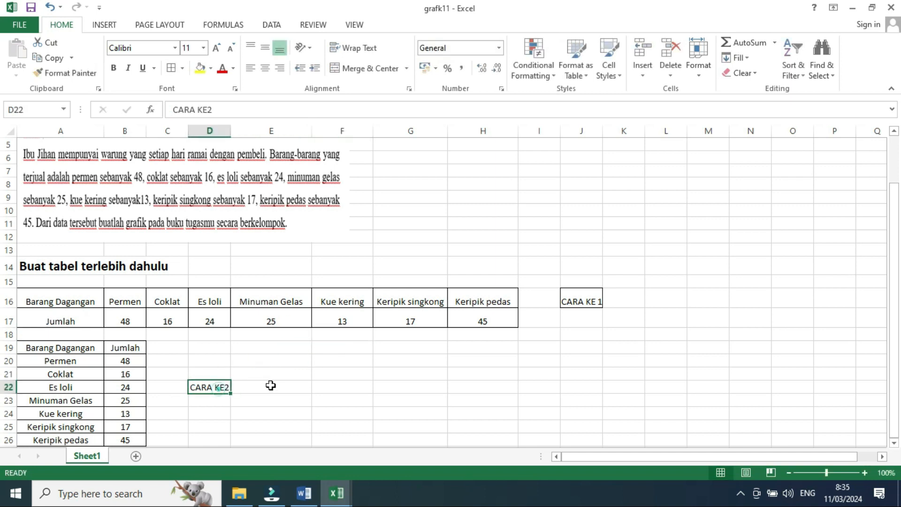
click(320, 433)
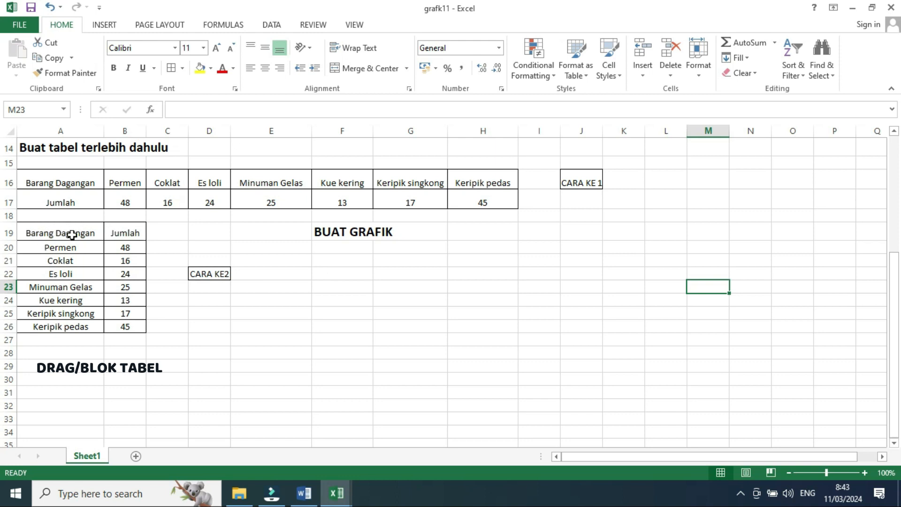
drag(35, 235, 118, 327)
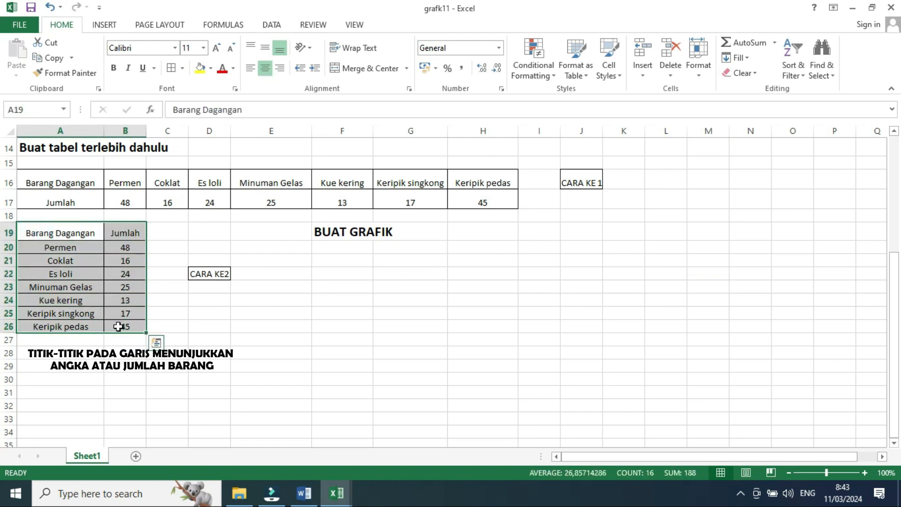
click(105, 26)
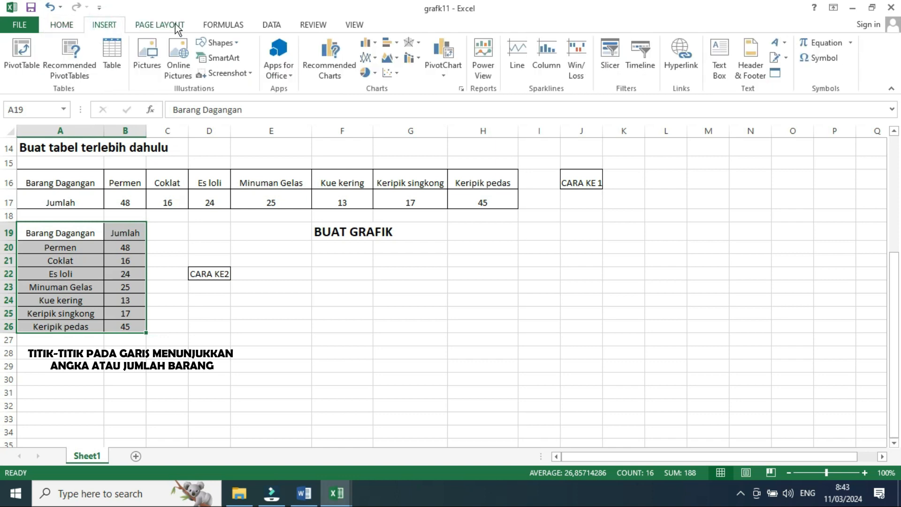
click(375, 59)
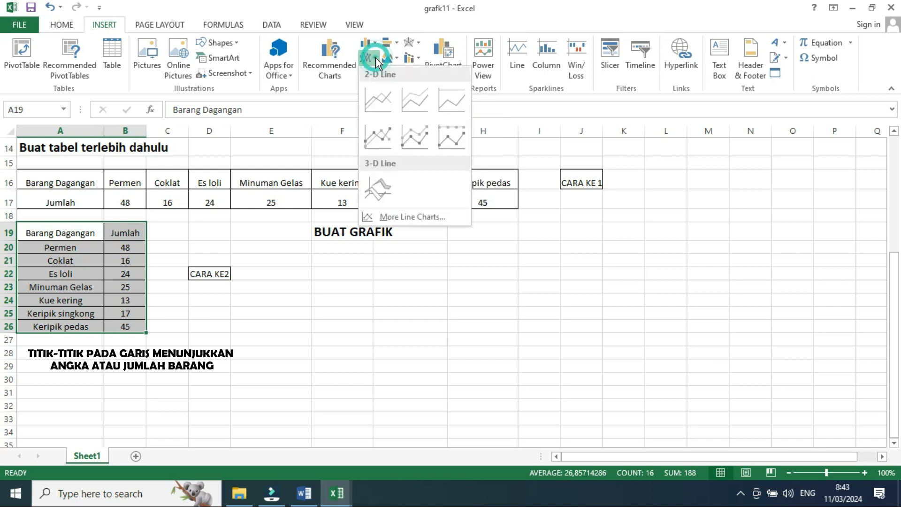
click(379, 134)
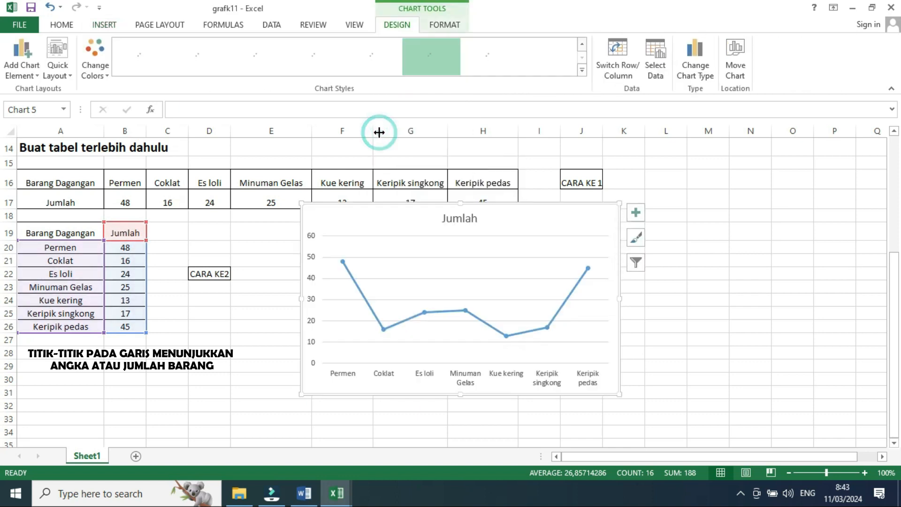
- Move the line chart beside the vertical table, below the BUAT GRAFIK heading, and add data labels to its series
mouse_move(430, 232)
mouse_down()
mouse_move(404, 276)
mouse_move(385, 278)
mouse_up()
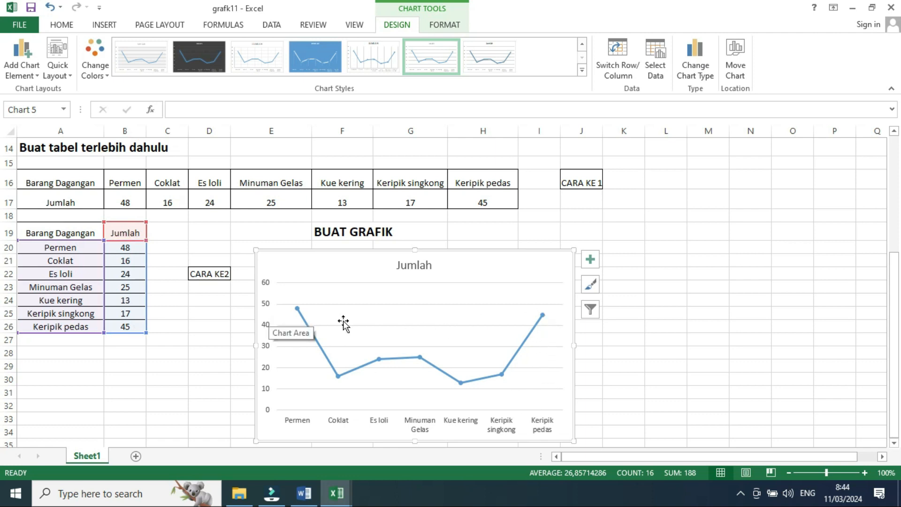
right_click(438, 373)
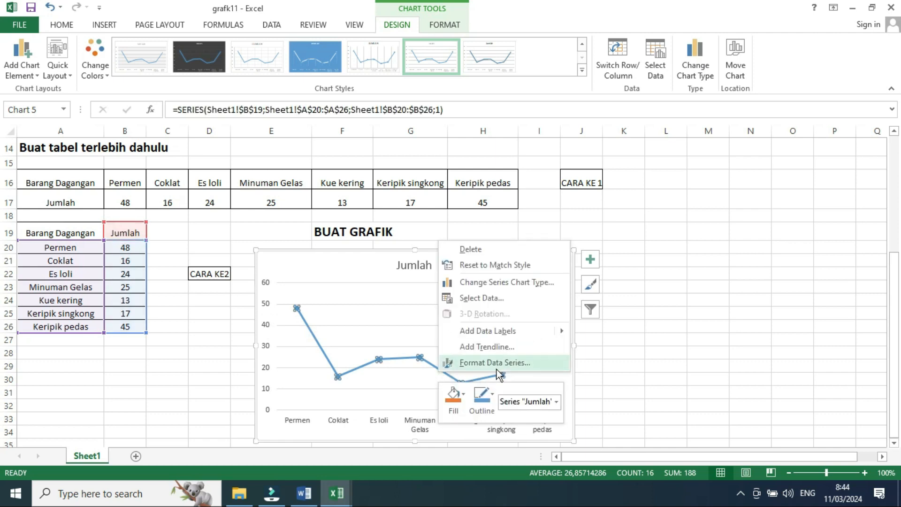
mouse_move(522, 331)
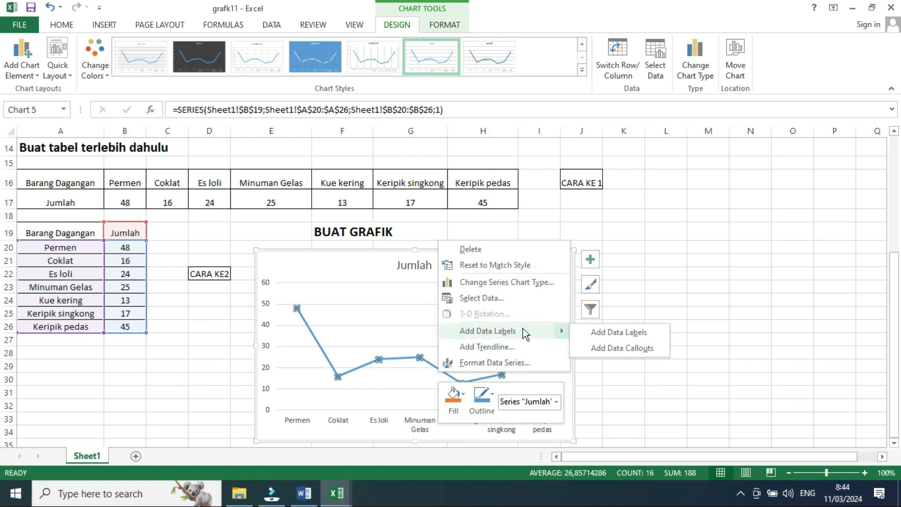
click(616, 332)
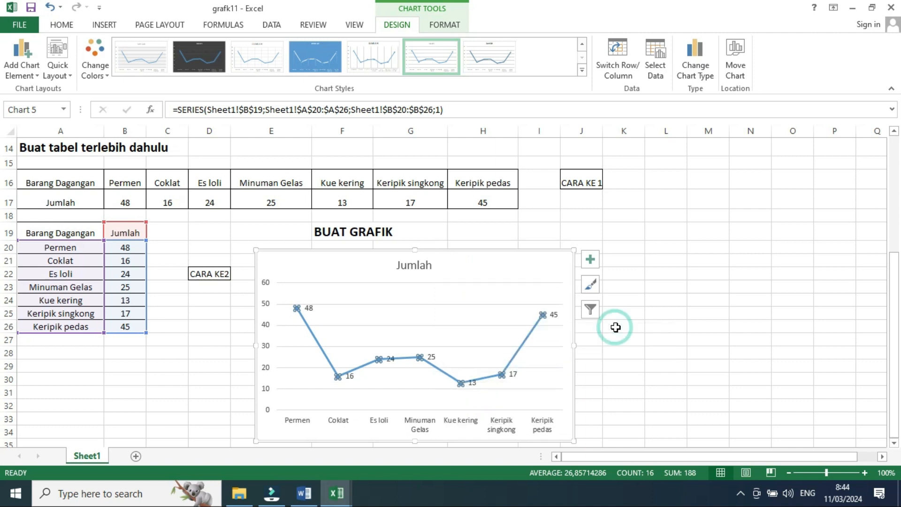
click(661, 346)
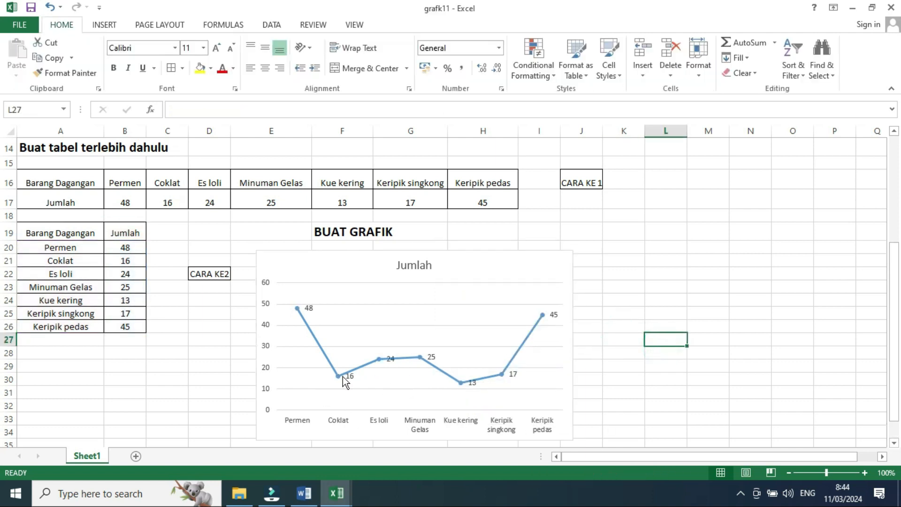